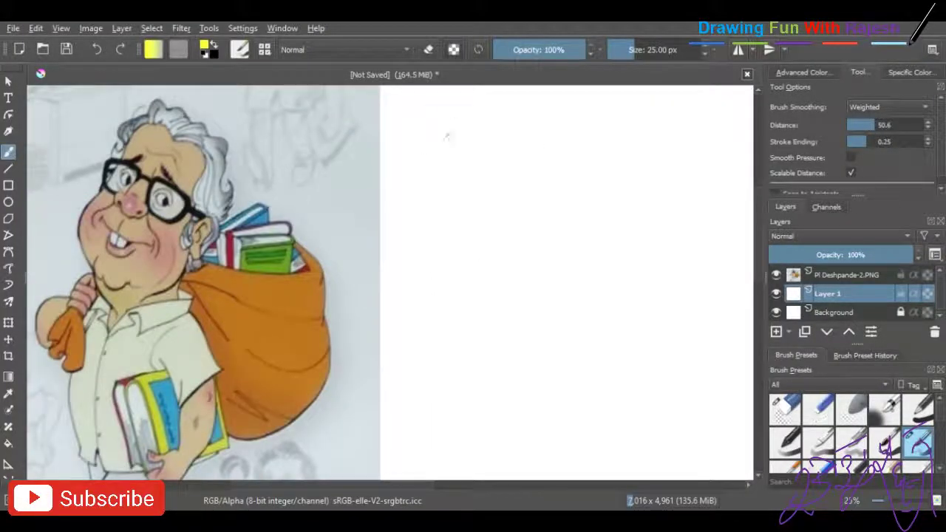
Reset the colours to black and white and drop Layer 1's opacity to 60% for faint sketching
left_click(802, 72)
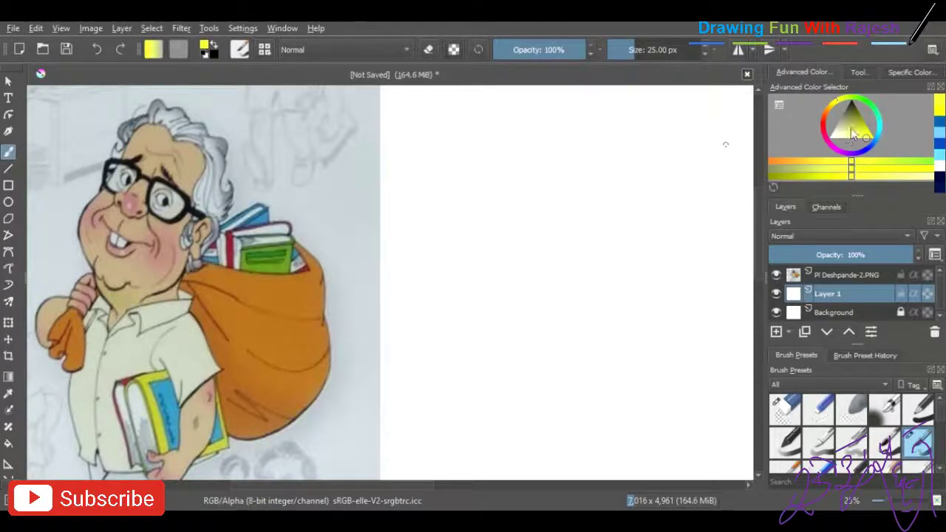
key("d")
left_click_drag(872, 256, 852, 264)
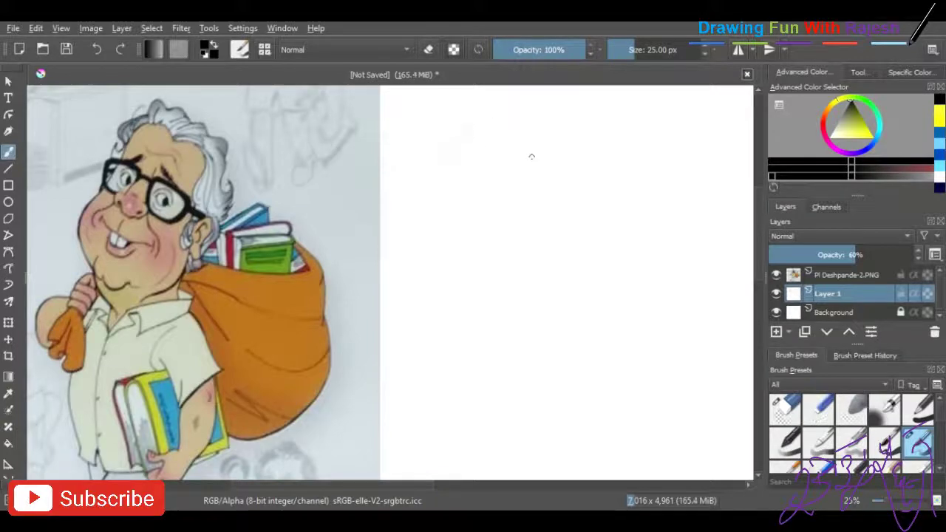
Start the faint pencil sketch with the first lines of the face
left_click_drag(523, 198, 545, 194)
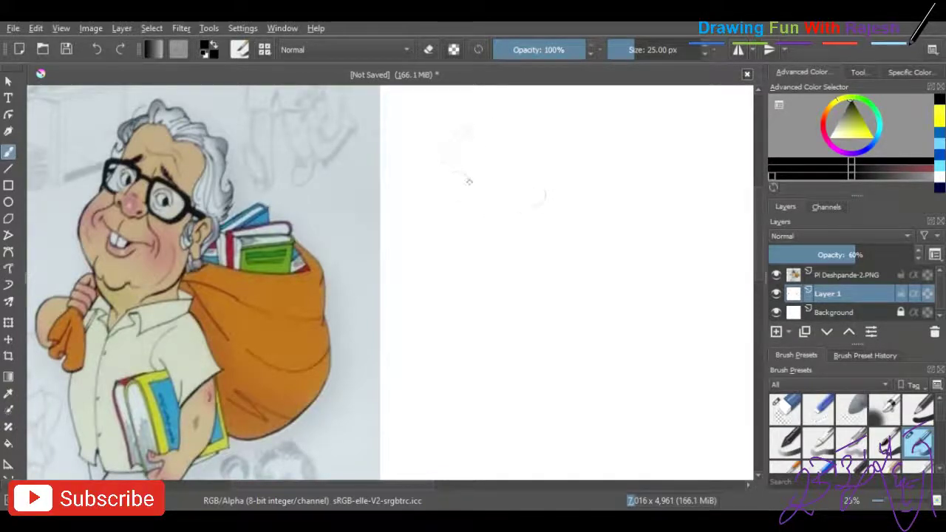
left_click_drag(470, 127, 442, 167)
scroll(382, 244, "up", 1)
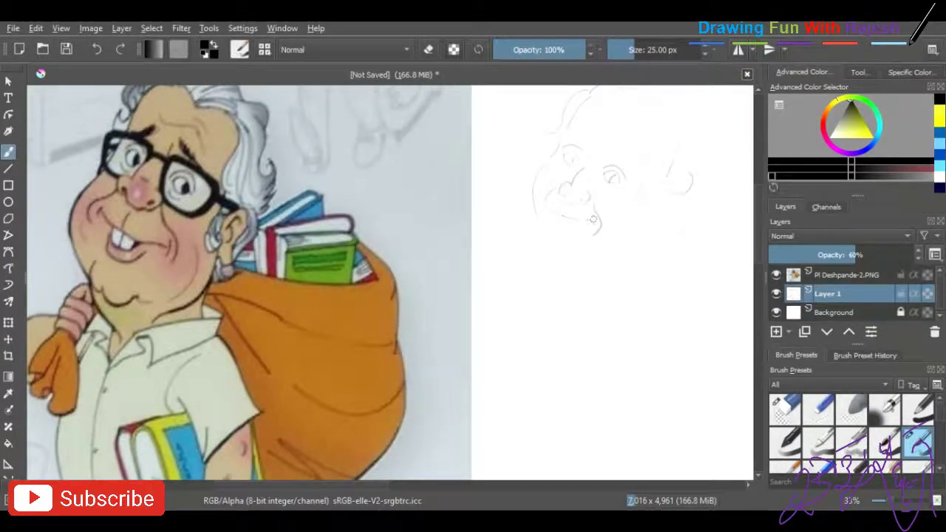
scroll(546, 192, "up", 2)
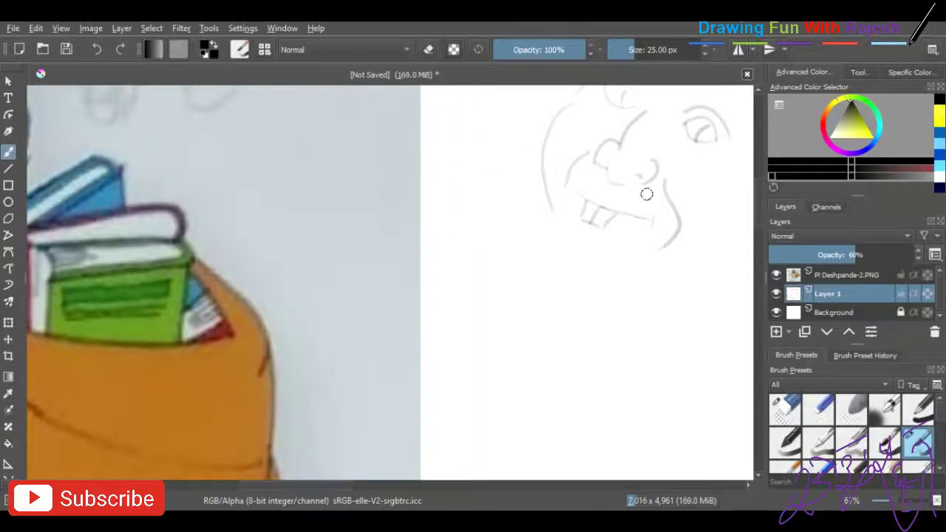
scroll(589, 185, "down", 2)
Sketch the teeth, left cheek, right jaw and brow lines, undoing one stray stroke
left_click_drag(582, 192, 597, 196)
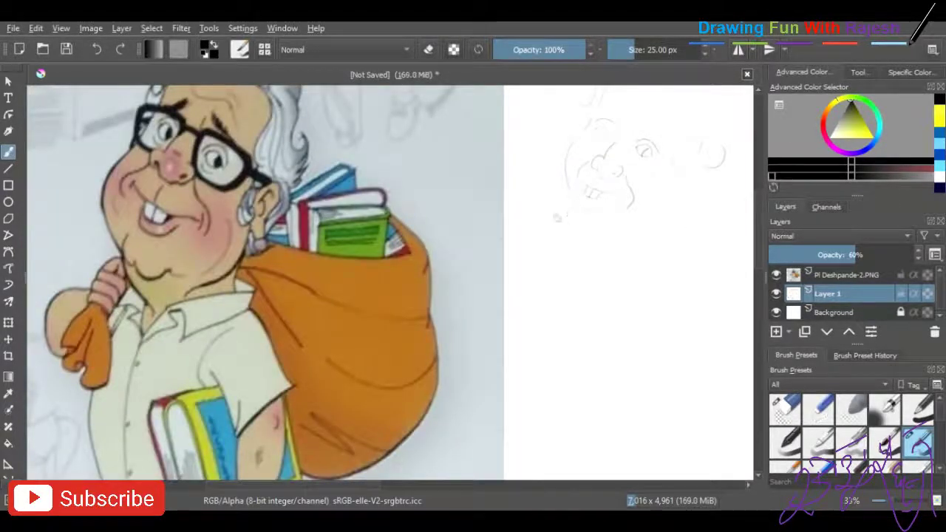
left_click_drag(568, 154, 566, 190)
left_click_drag(661, 189, 646, 223)
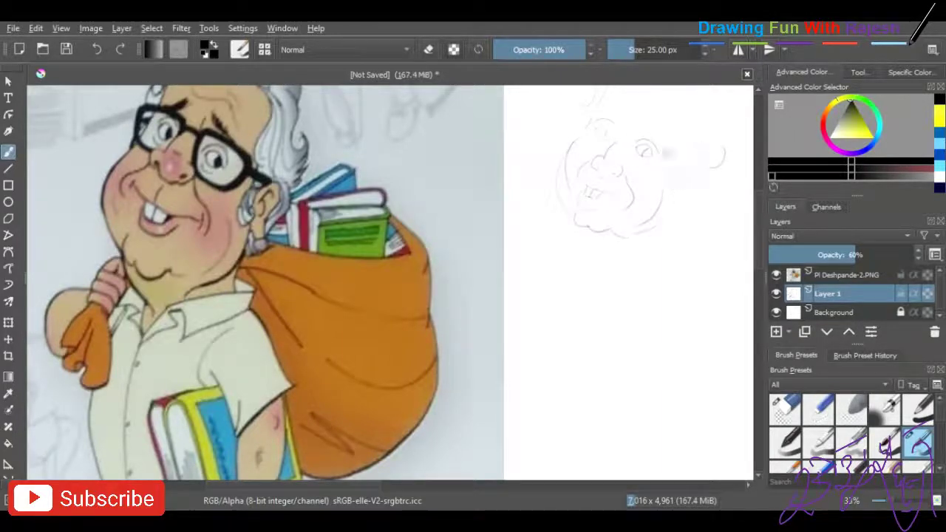
left_click_drag(633, 140, 642, 133)
key("ctrl+z")
scroll(600, 256, "down", 1)
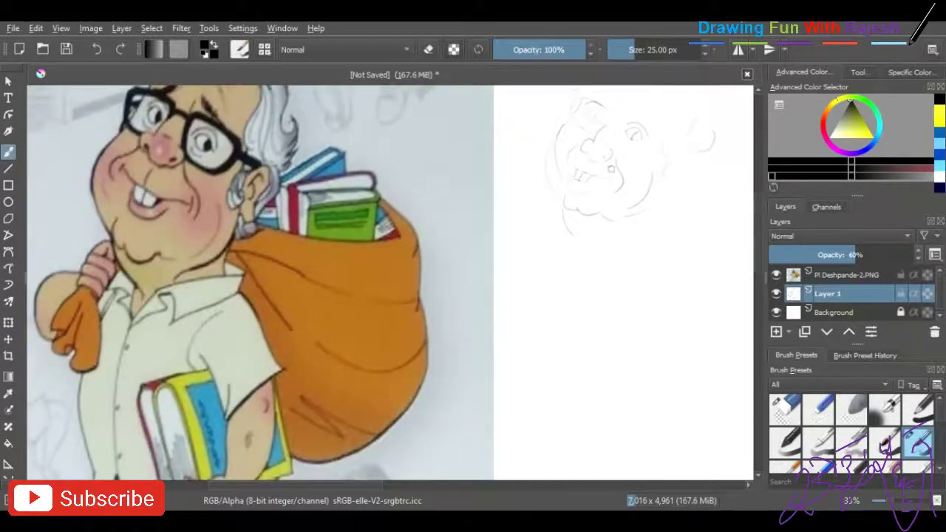
mouse_move(673, 181)
left_mouse_down()
mouse_move(693, 155)
mouse_move(669, 189)
left_mouse_up()
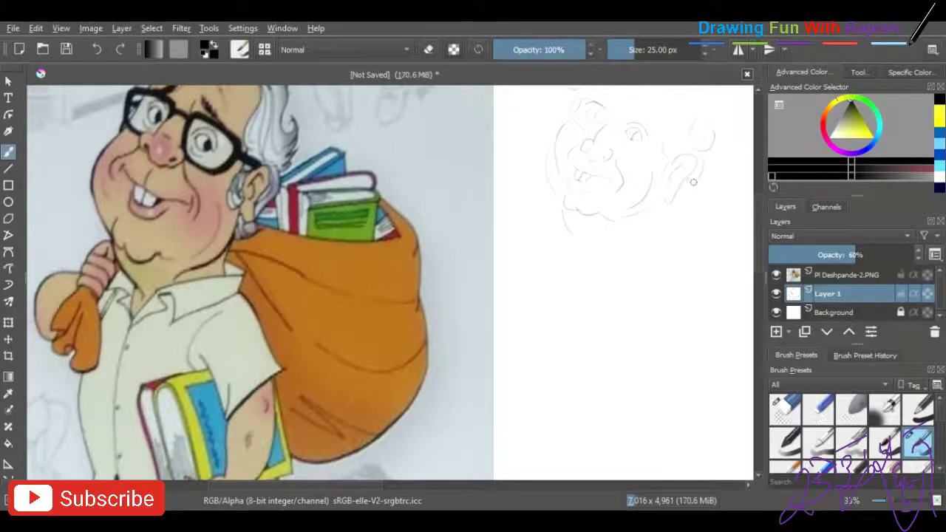
key("minus")
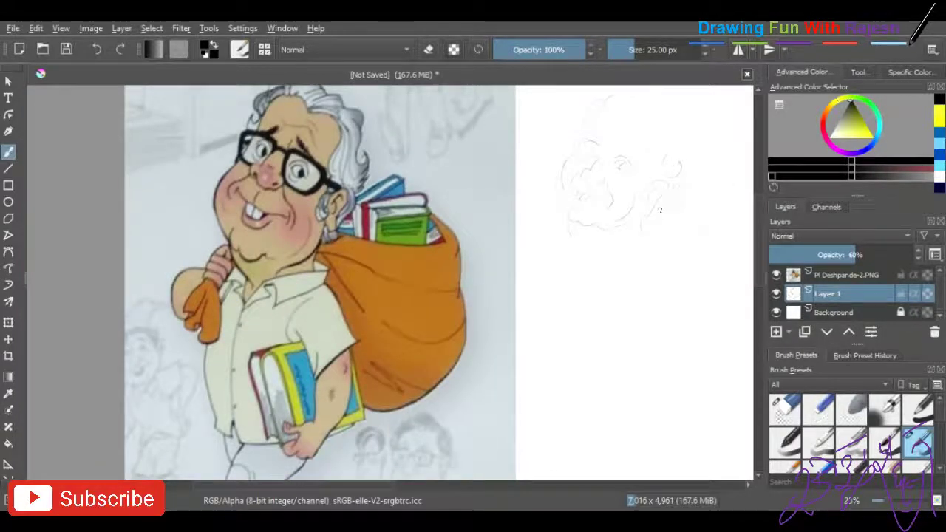
Sketch the chin, neck and the hand resting on the shoulder
left_click_drag(623, 233, 589, 256)
key("minus")
key("plus")
key("plus")
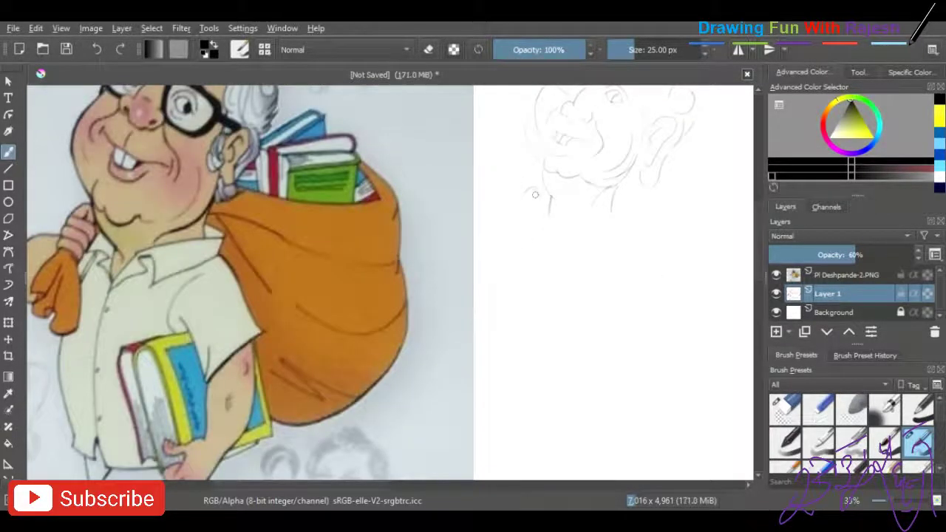
mouse_move(510, 220)
left_mouse_down()
mouse_move(529, 221)
mouse_move(515, 225)
left_mouse_up()
key("minus")
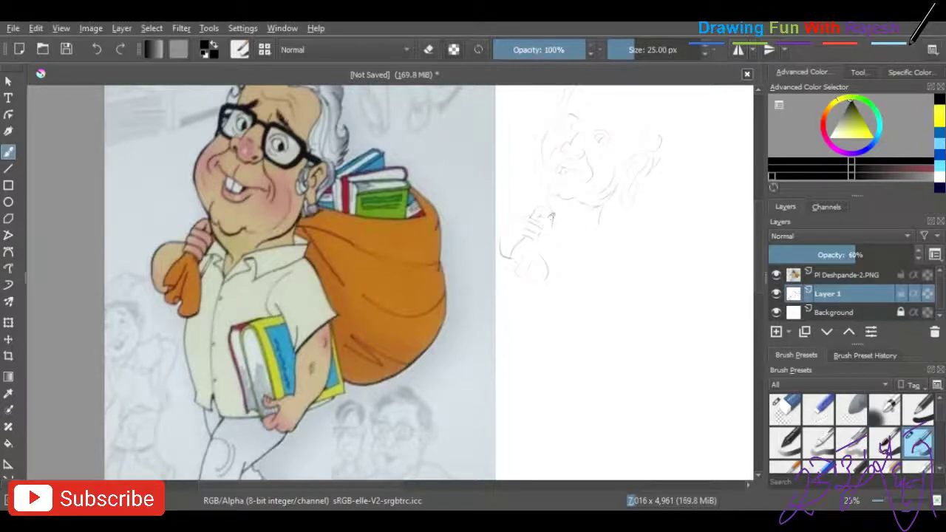
left_click_drag(560, 226, 555, 260)
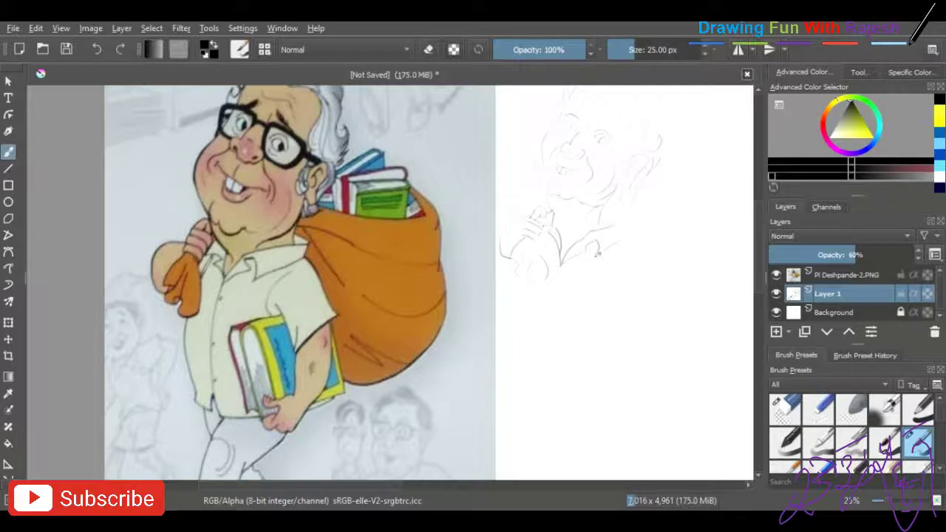
scroll(597, 254, "down", 2)
scroll(576, 248, "up", 3)
scroll(535, 240, "down", 1)
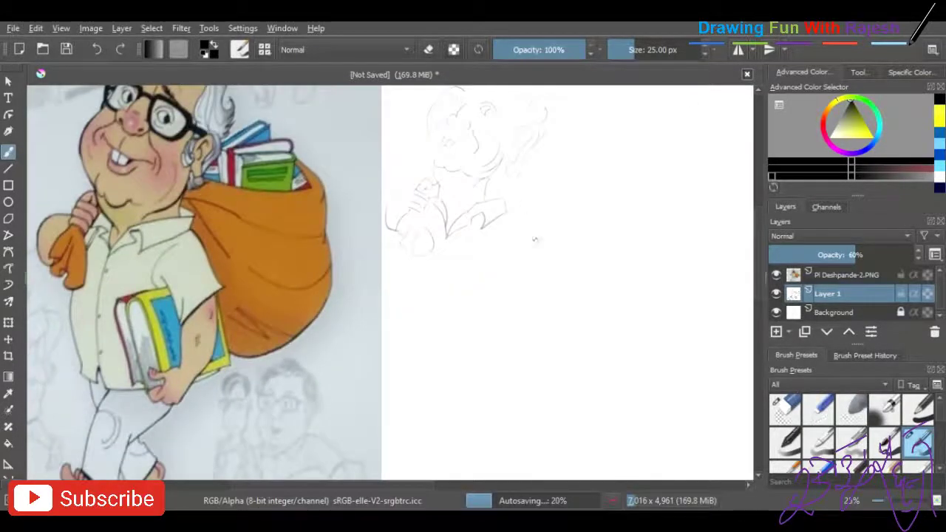
Rough in the body side, shoulder, lower body, arm and the book's top edge
mouse_move(436, 256)
left_mouse_down()
mouse_move(432, 309)
mouse_move(461, 341)
left_mouse_up()
left_click_drag(496, 290, 534, 260)
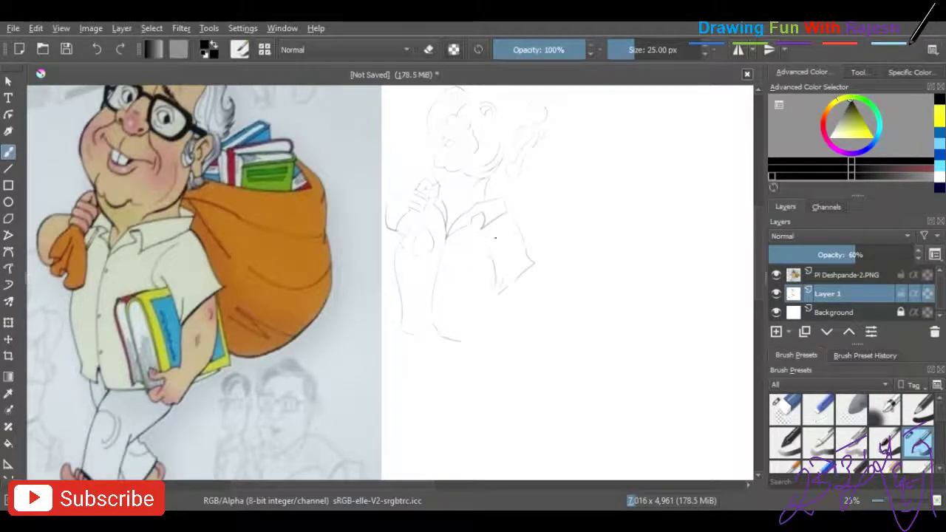
mouse_move(465, 298)
left_mouse_down()
mouse_move(464, 326)
mouse_move(495, 347)
left_mouse_up()
mouse_move(529, 271)
left_mouse_down()
mouse_move(519, 307)
mouse_move(484, 316)
left_mouse_up()
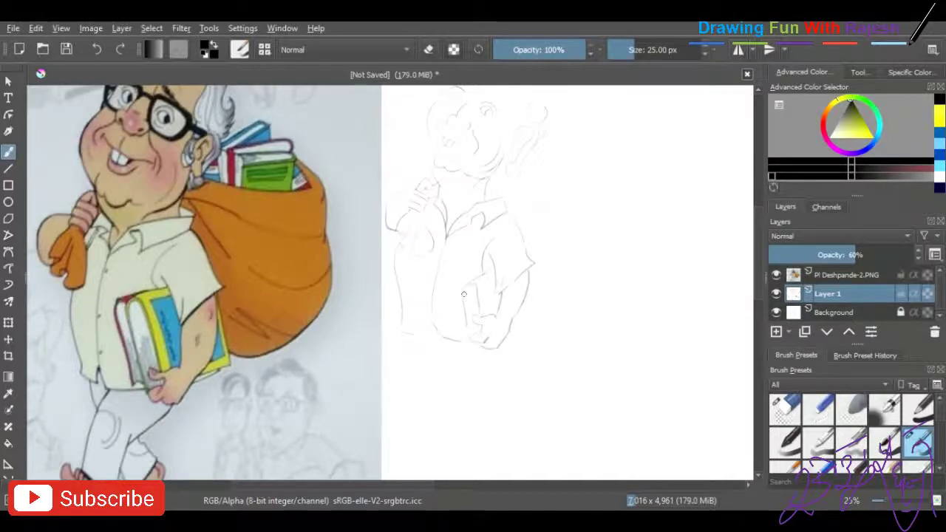
left_click_drag(457, 284, 480, 271)
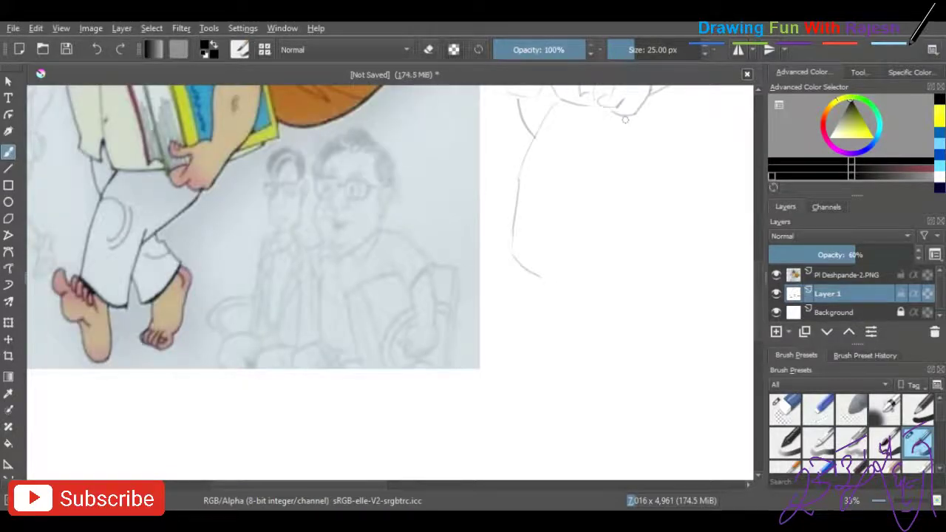
Sketch both legs and a bare foot with toes at the bottom of the figure
left_click_drag(584, 167, 510, 253)
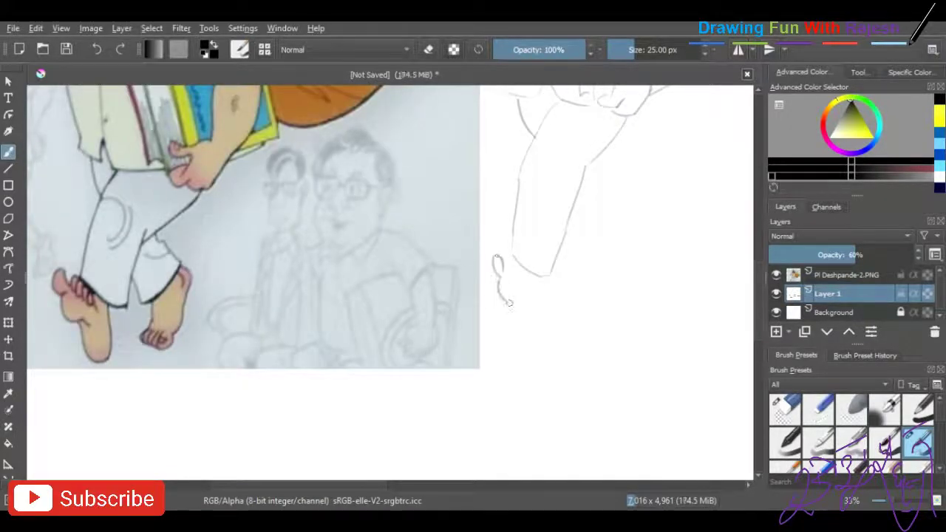
left_click_drag(509, 302, 523, 342)
left_click_drag(541, 281, 528, 326)
left_click_drag(513, 266, 504, 278)
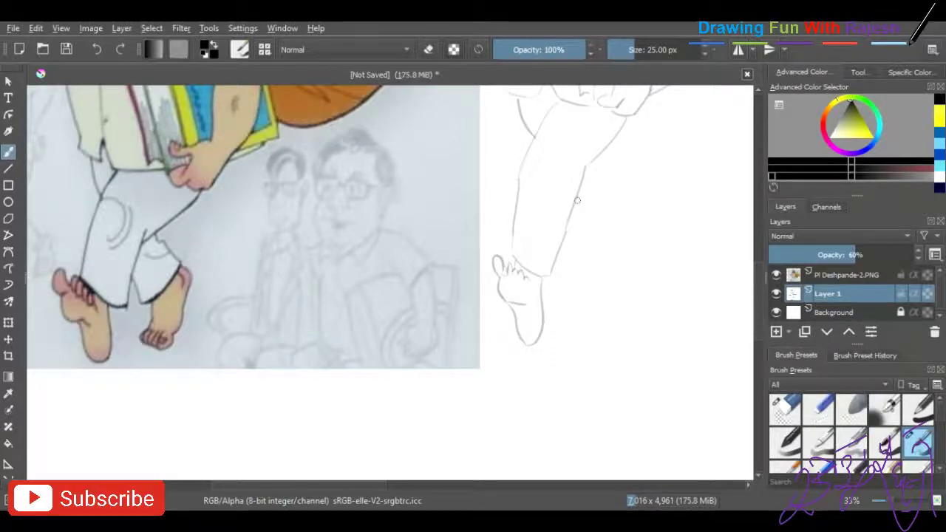
mouse_move(607, 144)
left_mouse_down()
mouse_move(622, 272)
mouse_move(604, 298)
left_mouse_up()
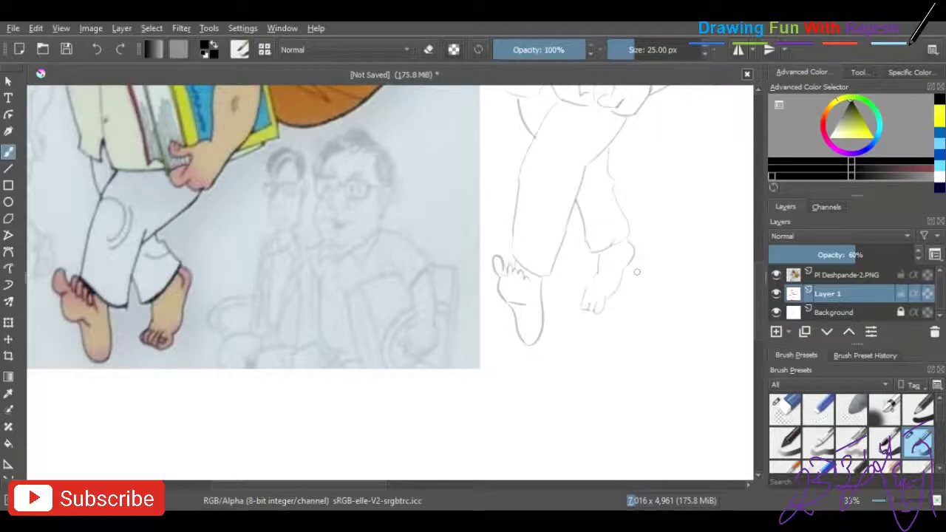
scroll(572, 120, "down", 5)
scroll(671, 170, "up", 2)
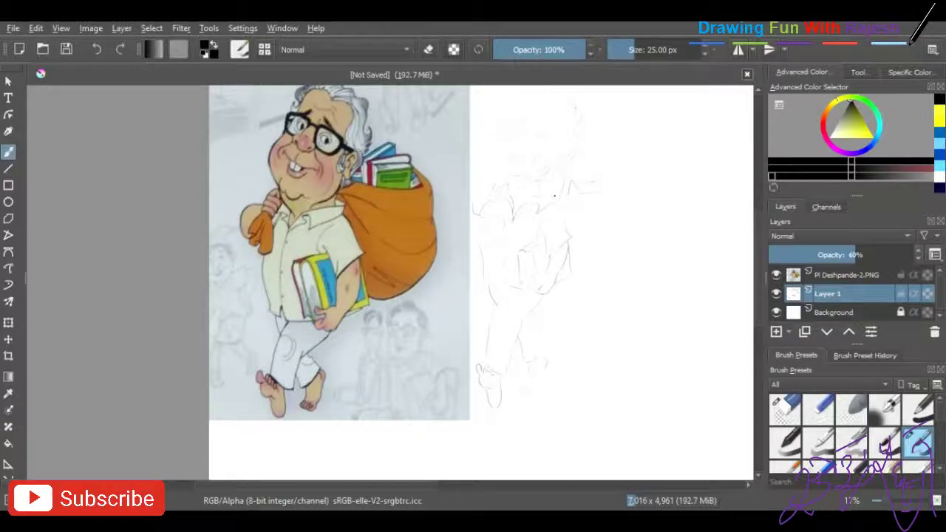
Outline the sack's top, right edge, lower curve and a fold across it
left_click_drag(613, 204, 605, 188)
left_click_drag(612, 231, 600, 251)
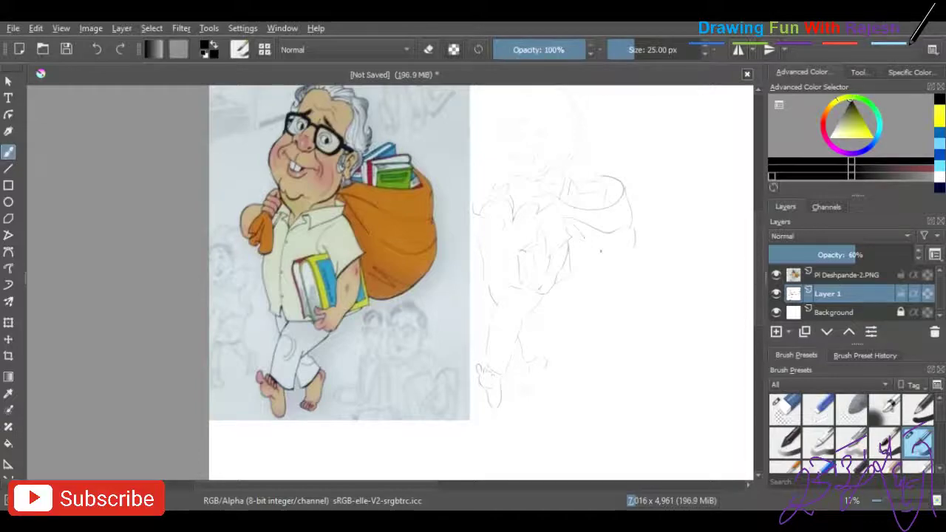
left_click_drag(568, 223, 633, 254)
left_click_drag(571, 216, 632, 228)
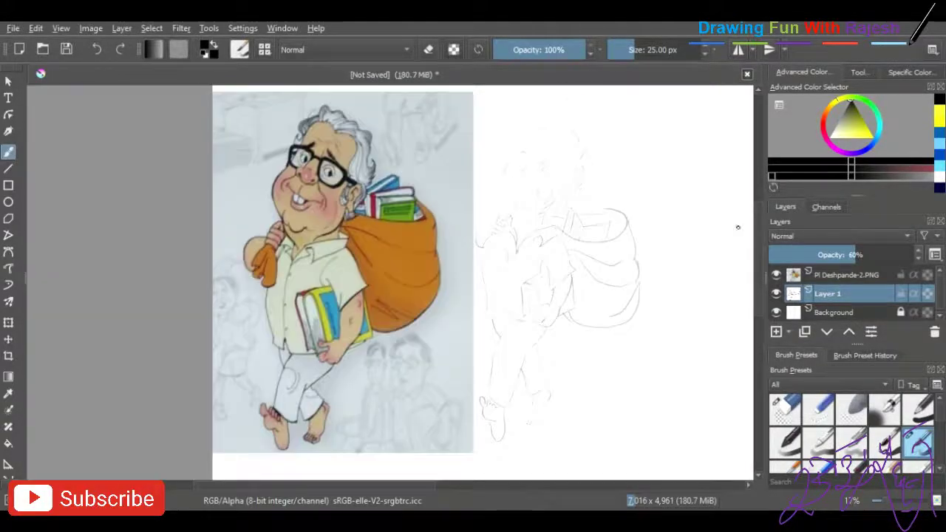
scroll(737, 226, "up", 1)
Add a new Layer 2, lock the sketch layer, and select Layer 2 for painting
key("Insert")
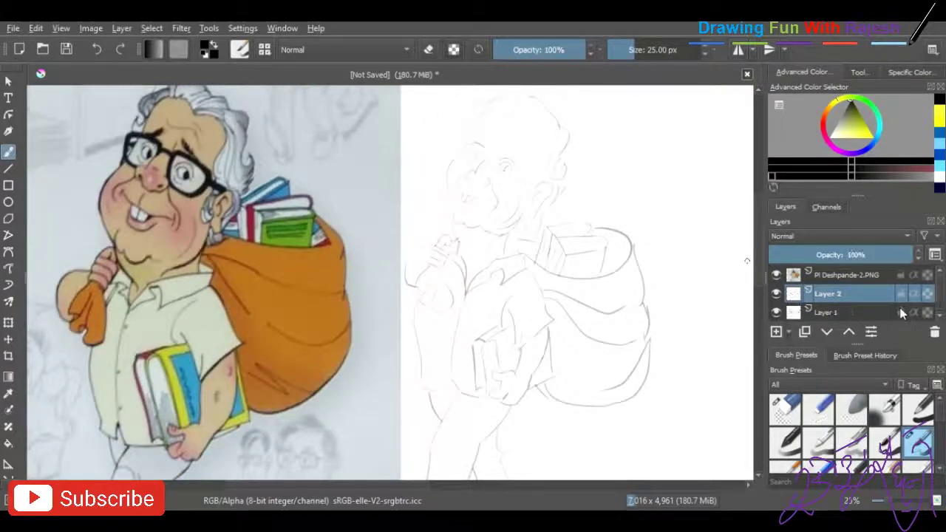
scroll(557, 198, "down", 1)
scroll(697, 312, "up", 1)
key("Page_Down")
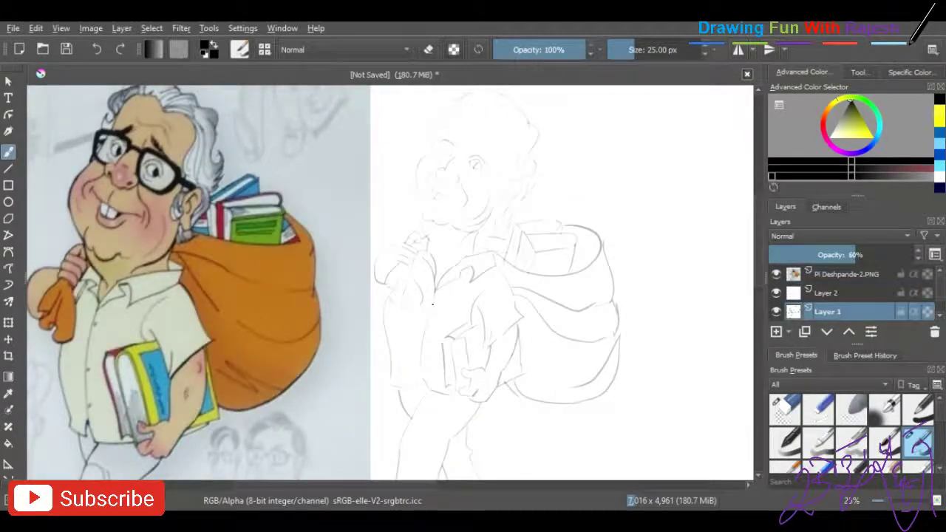
scroll(517, 213, "down", 1)
left_click(900, 311)
left_click(843, 293)
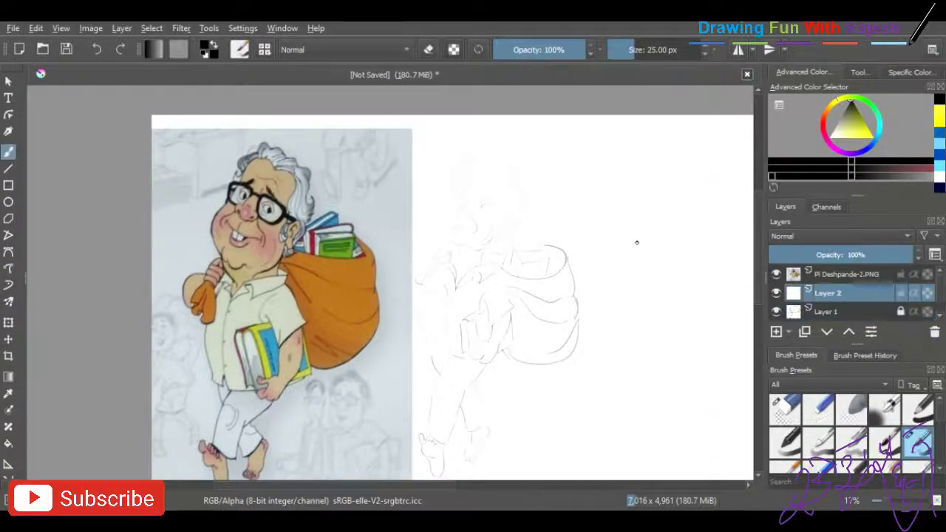
scroll(445, 190, "up", 1)
Load a 110 px brush with the sampled skin tone at 74% opacity
key("slash")
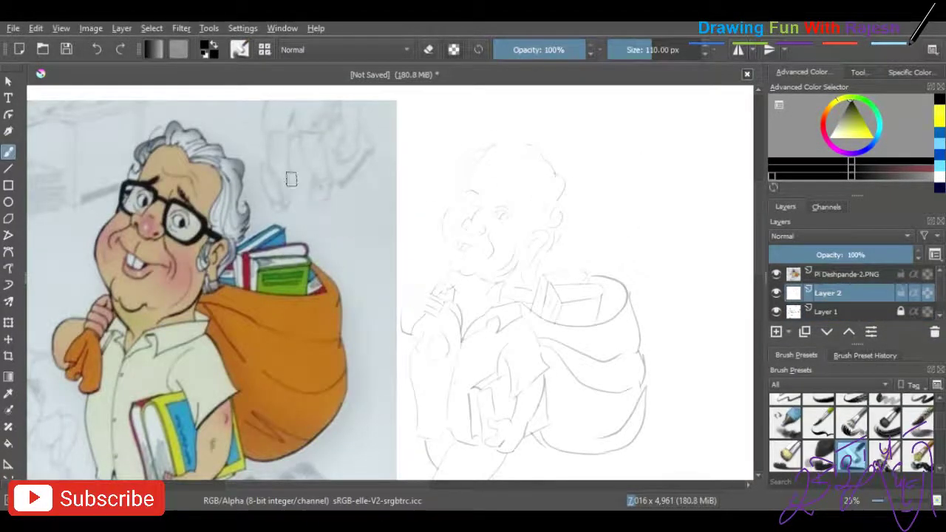
left_click(196, 343, "ctrl")
left_click_drag(584, 50, 551, 49)
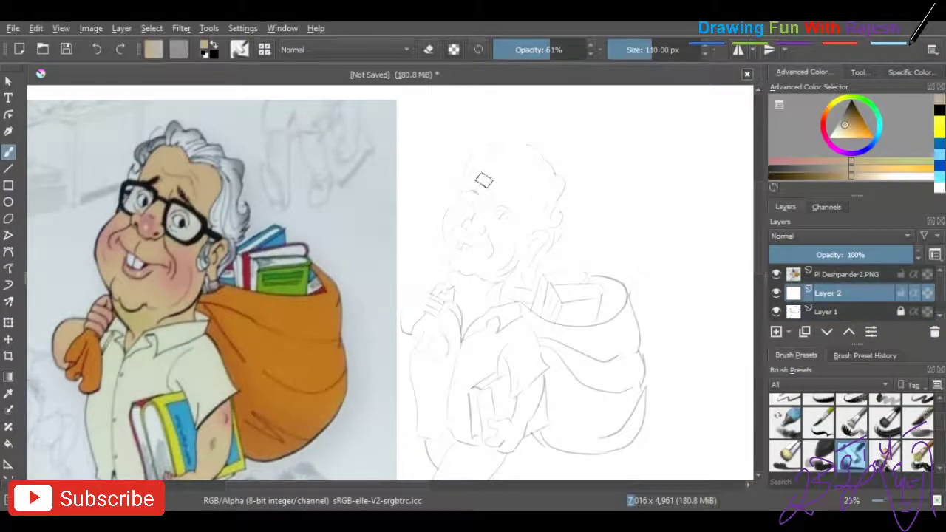
left_click(886, 168)
left_click(563, 50)
Warm the skin tone and wash pale yellow over the forehead, nose, mouth and chin
scroll(464, 205, "up", 2)
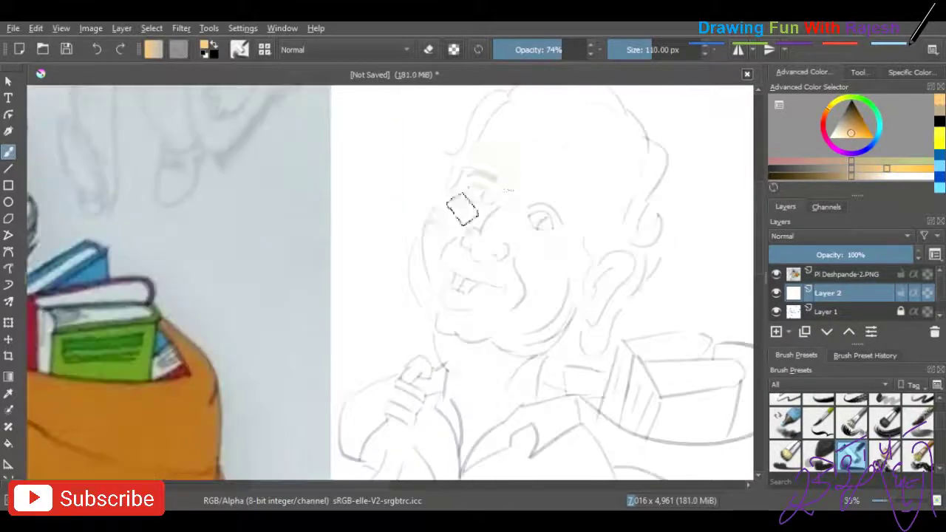
left_click_drag(886, 170, 889, 176)
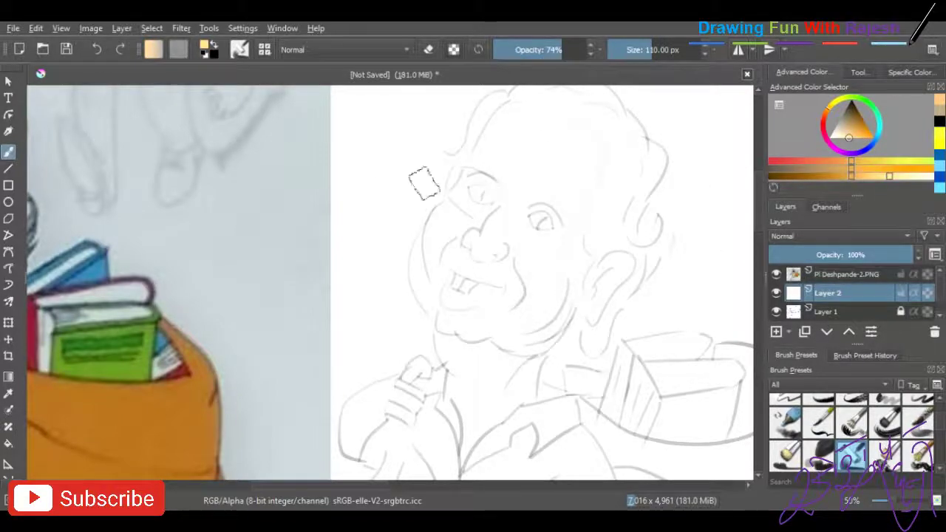
left_click_drag(507, 153, 544, 158)
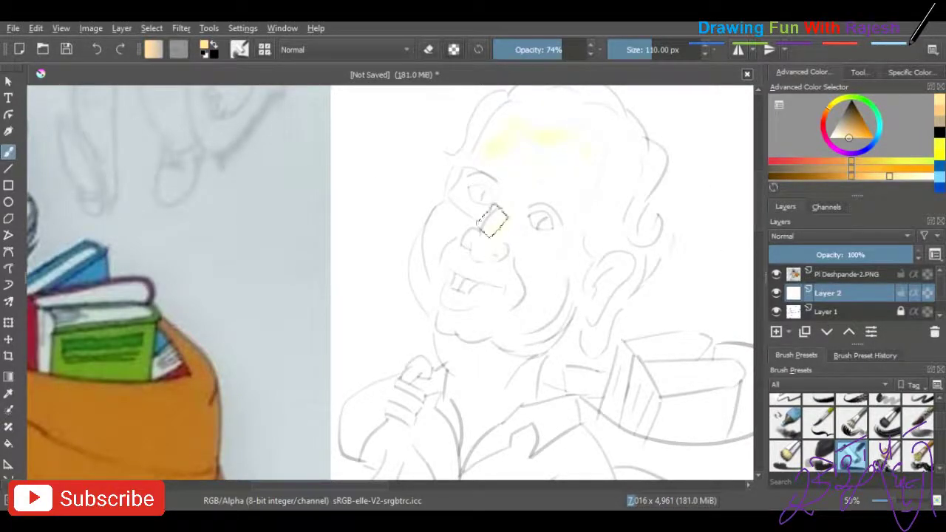
left_click_drag(440, 210, 436, 255)
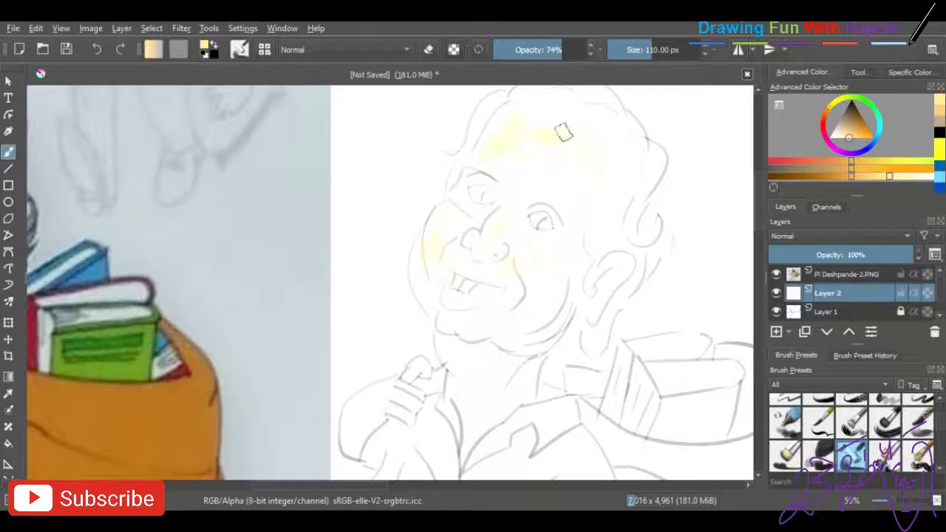
left_click_drag(566, 130, 507, 156)
mouse_move(479, 254)
left_mouse_down()
mouse_move(462, 393)
mouse_move(534, 365)
mouse_move(458, 391)
left_mouse_up()
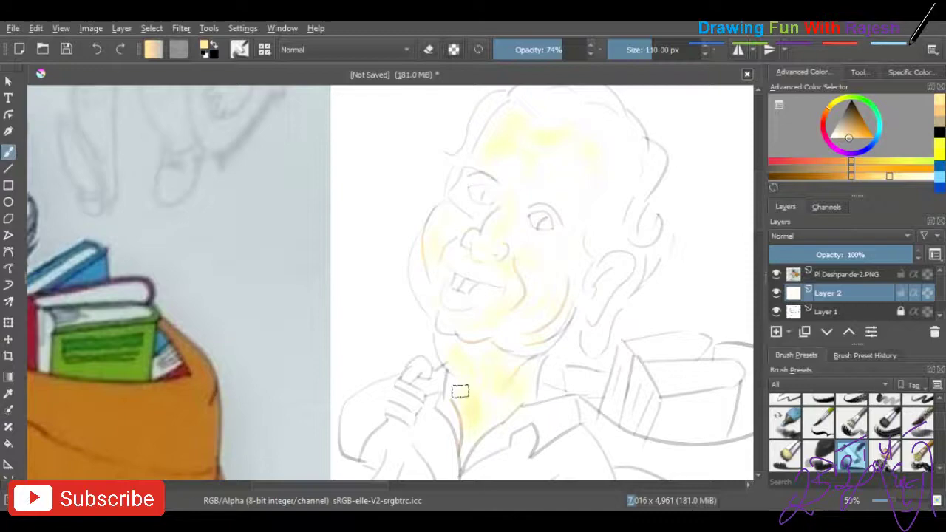
scroll(485, 412, "down", 2)
scroll(379, 197, "up", 3)
Paint the skin tone over the hand, fingers and arm
mouse_move(432, 215)
left_mouse_down()
mouse_move(401, 292)
mouse_move(351, 285)
mouse_move(348, 314)
mouse_move(380, 270)
mouse_move(407, 284)
left_mouse_up()
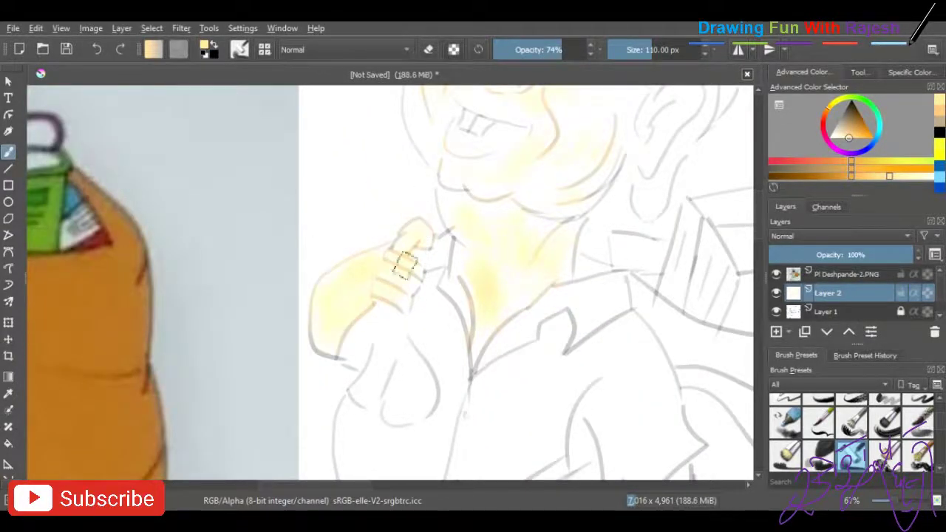
scroll(421, 281, "down", 3)
scroll(606, 296, "up", 2)
mouse_move(507, 249)
left_mouse_down()
mouse_move(500, 286)
mouse_move(463, 319)
mouse_move(464, 355)
mouse_move(518, 229)
mouse_move(547, 258)
left_mouse_up()
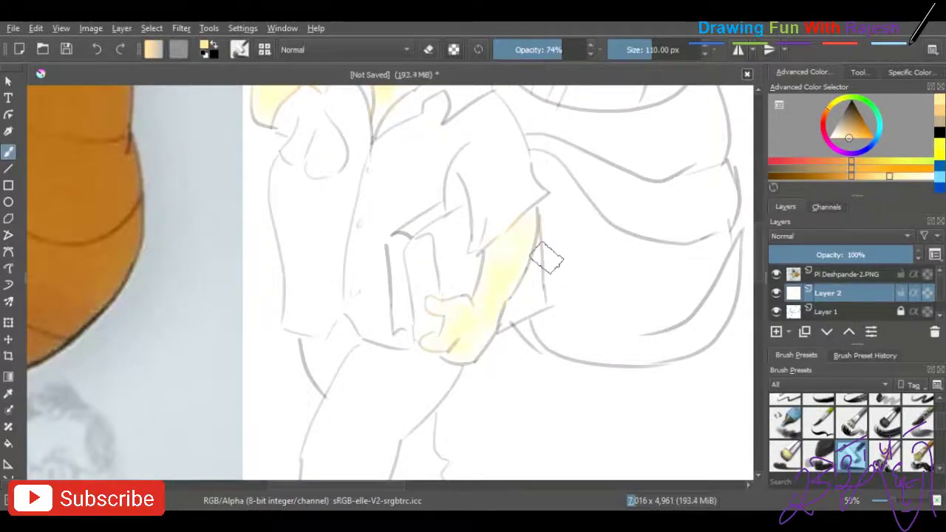
scroll(547, 258, "down", 3)
Paint white over the lines around the right eye, raising opacity to 85%
left_click(927, 175)
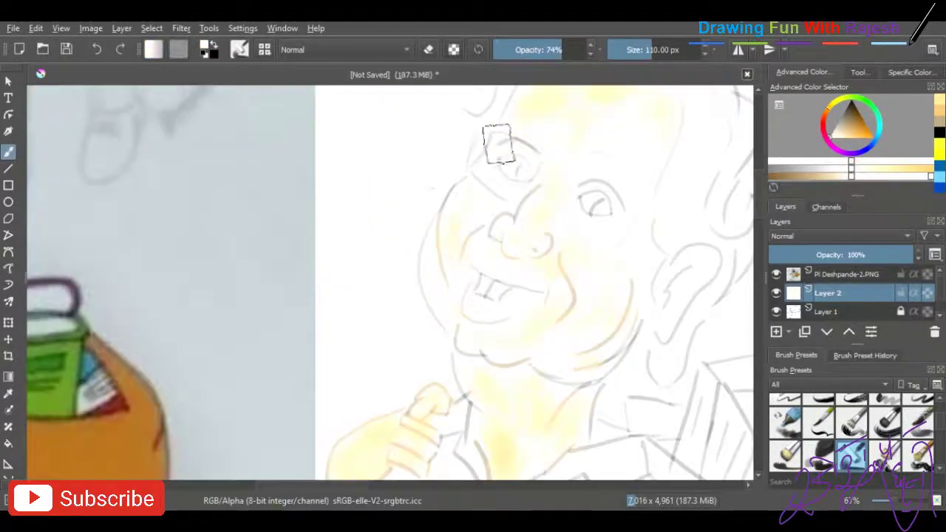
scroll(501, 144, "up", 3)
left_click_drag(584, 198, 601, 217)
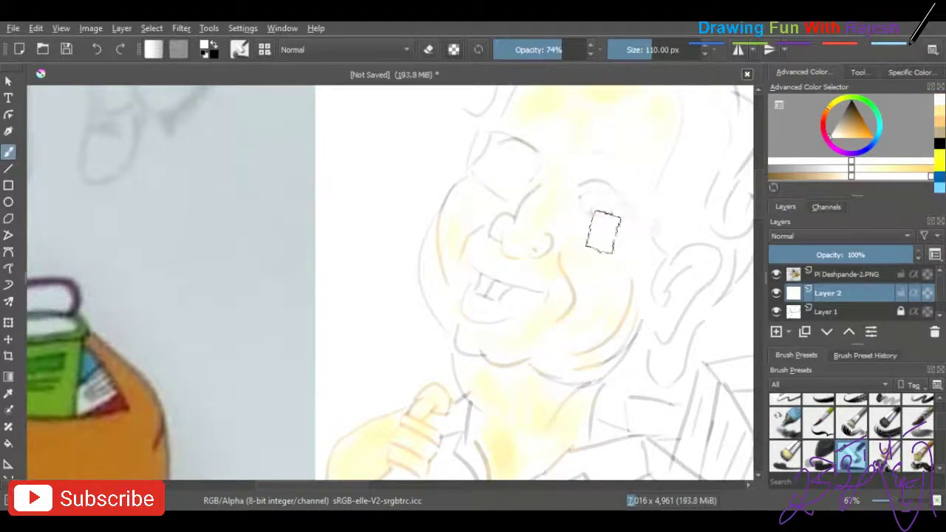
left_click(571, 50)
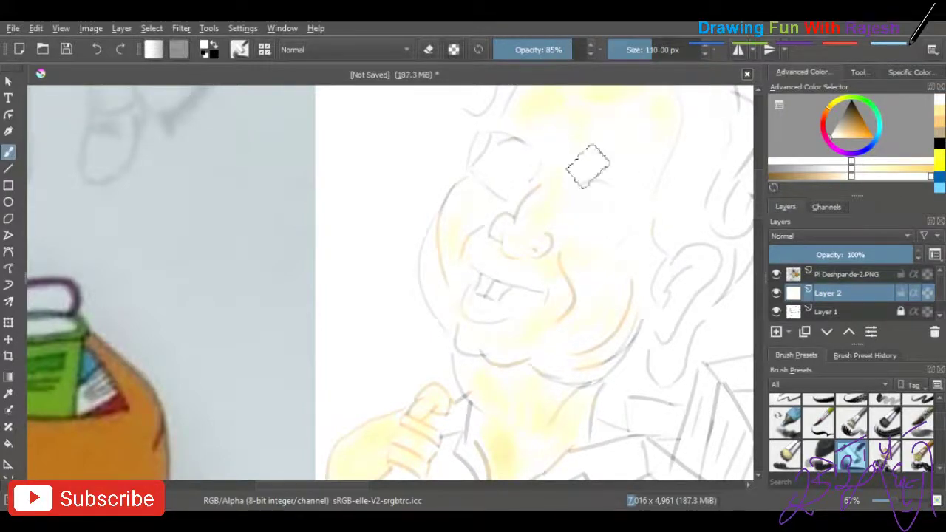
scroll(675, 178, "down", 5)
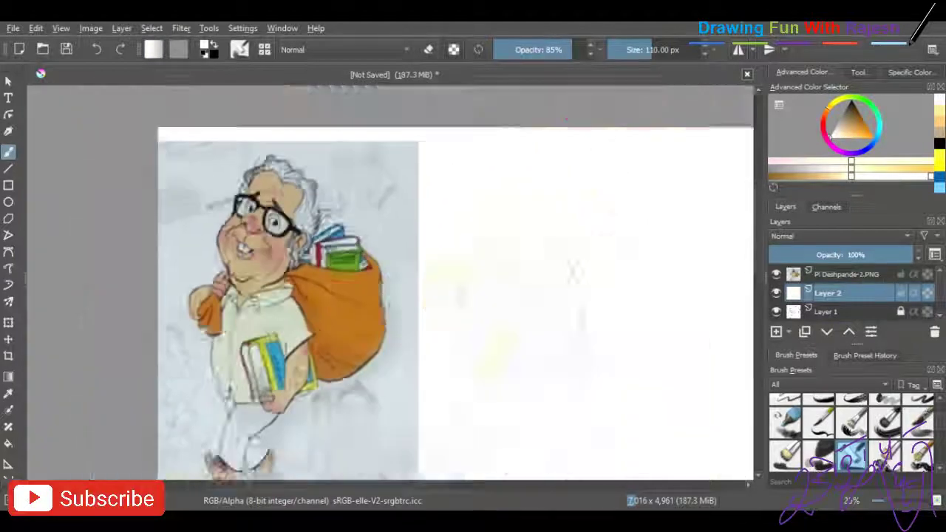
left_click(510, 295, "ctrl")
scroll(687, 307, "up", 5)
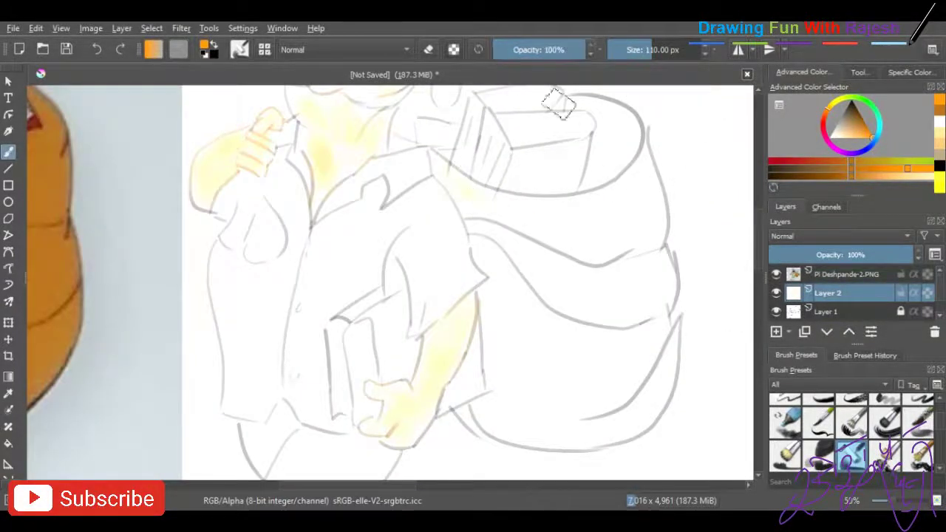
Fill the sack's top, bottom, right side and upper rim area with orange strokes
mouse_move(442, 170)
left_mouse_down()
mouse_move(519, 218)
mouse_move(493, 271)
mouse_move(495, 369)
mouse_move(467, 415)
mouse_move(551, 433)
left_mouse_up()
left_click_drag(752, 217, 583, 194)
left_click_drag(399, 189, 444, 173)
mouse_move(481, 118)
left_mouse_down()
mouse_move(503, 264)
mouse_move(493, 389)
mouse_move(325, 408)
mouse_move(481, 321)
mouse_move(462, 155)
mouse_move(397, 340)
mouse_move(365, 338)
mouse_move(333, 222)
mouse_move(425, 189)
mouse_move(429, 302)
mouse_move(370, 347)
mouse_move(438, 213)
mouse_move(470, 338)
mouse_move(377, 311)
mouse_move(310, 207)
left_mouse_up()
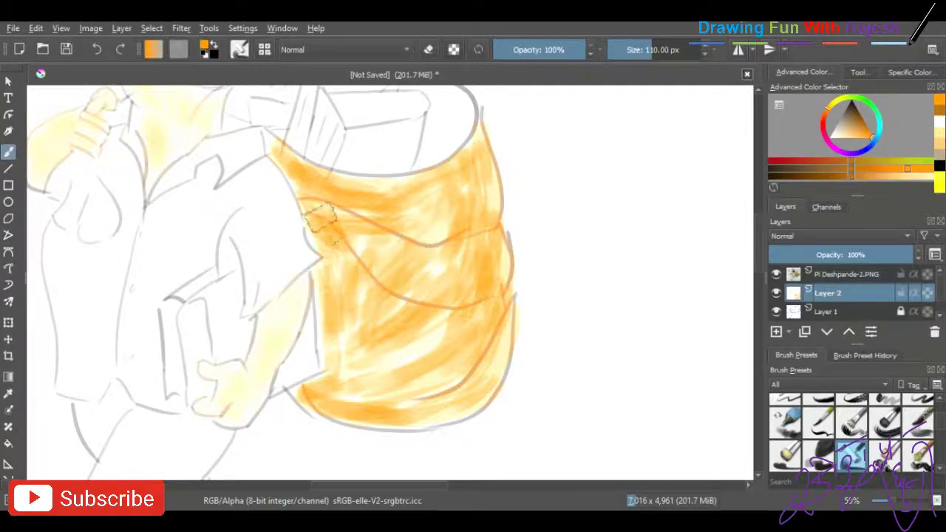
key("minus")
key("plus")
mouse_move(454, 133)
left_mouse_down()
mouse_move(481, 207)
mouse_move(510, 155)
mouse_move(347, 193)
mouse_move(363, 223)
left_mouse_up()
key("minus")
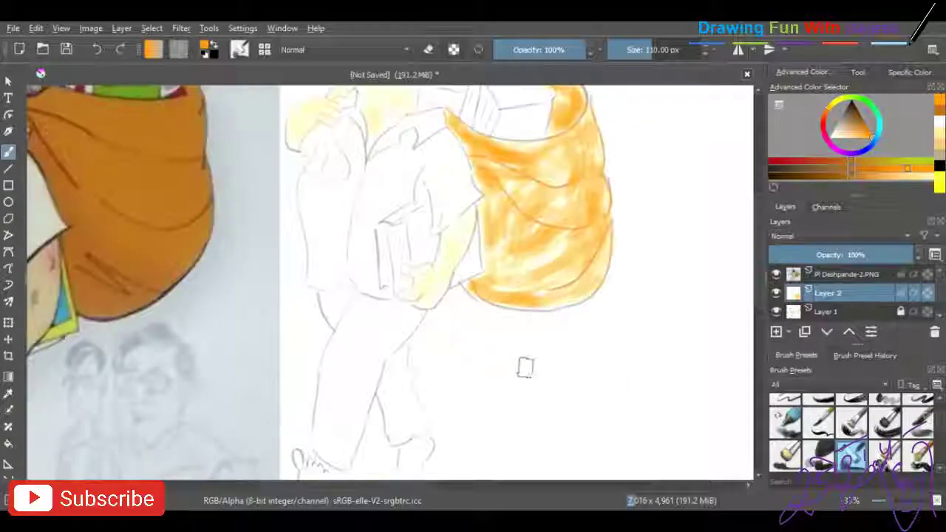
left_click(854, 170)
key("plus")
Paint the book's cover cyan and its spine red using a smaller brush
mouse_move(413, 193)
left_mouse_down()
mouse_move(427, 218)
mouse_move(447, 188)
mouse_move(457, 250)
left_mouse_up()
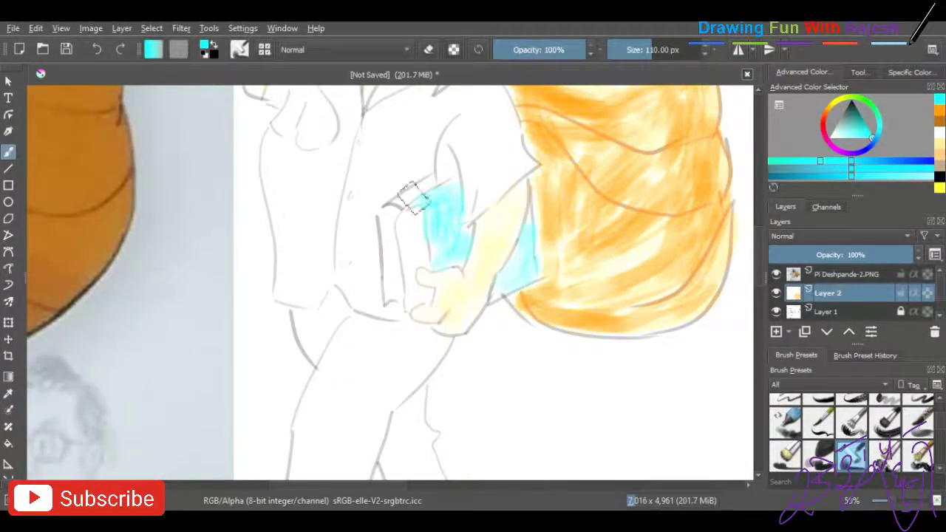
key("minus")
key("minus")
left_click(812, 173)
key("plus")
key("plus")
left_click_drag(495, 188, 547, 161)
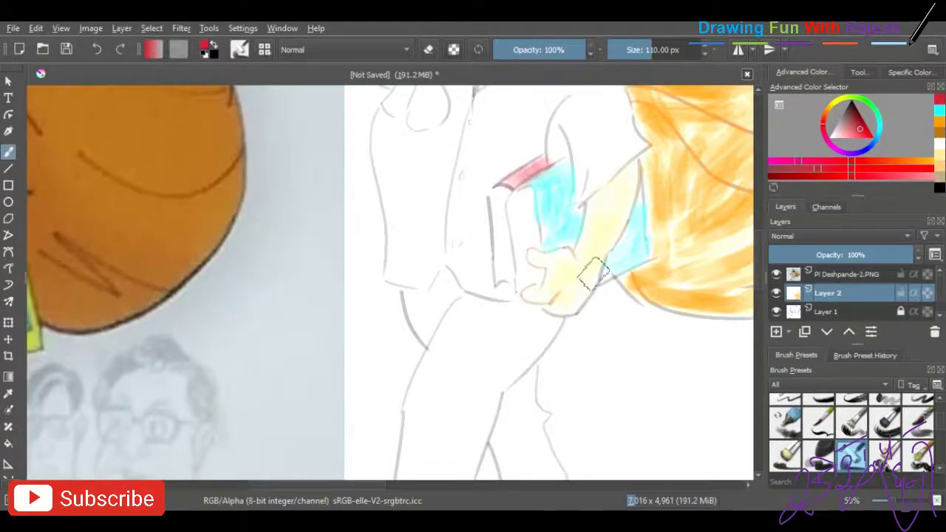
key("minus")
key("minus")
key("plus")
key("plus")
left_click_drag(484, 198, 443, 198)
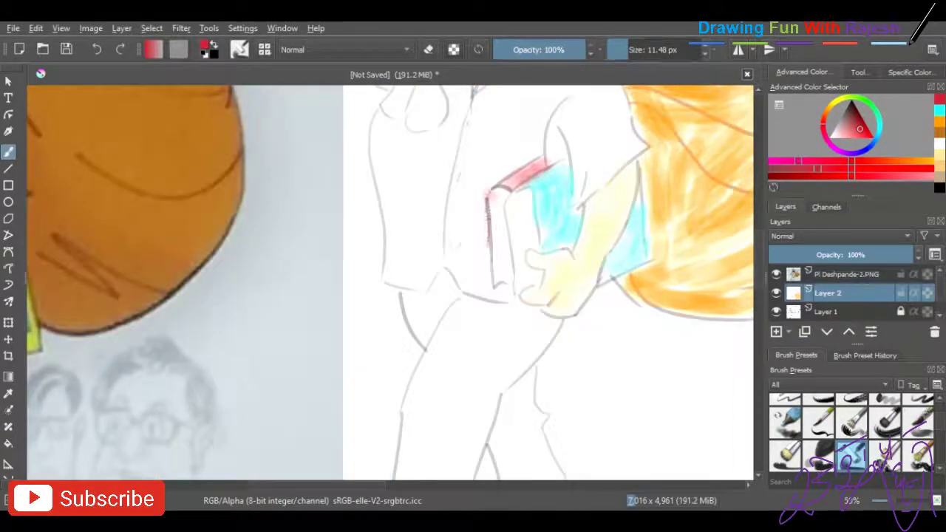
left_click_drag(613, 50, 634, 49)
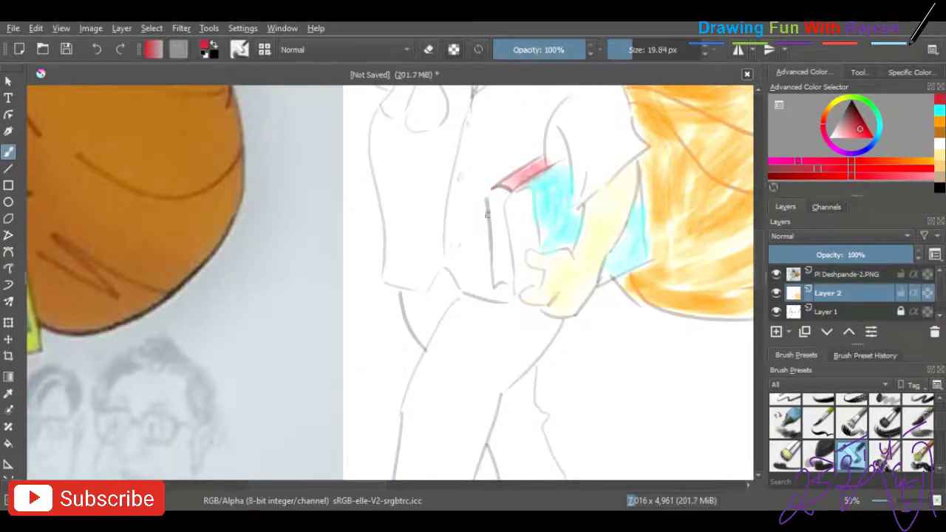
mouse_move(486, 215)
left_mouse_down()
mouse_move(488, 248)
mouse_move(511, 287)
left_mouse_up()
left_click(628, 255, "ctrl")
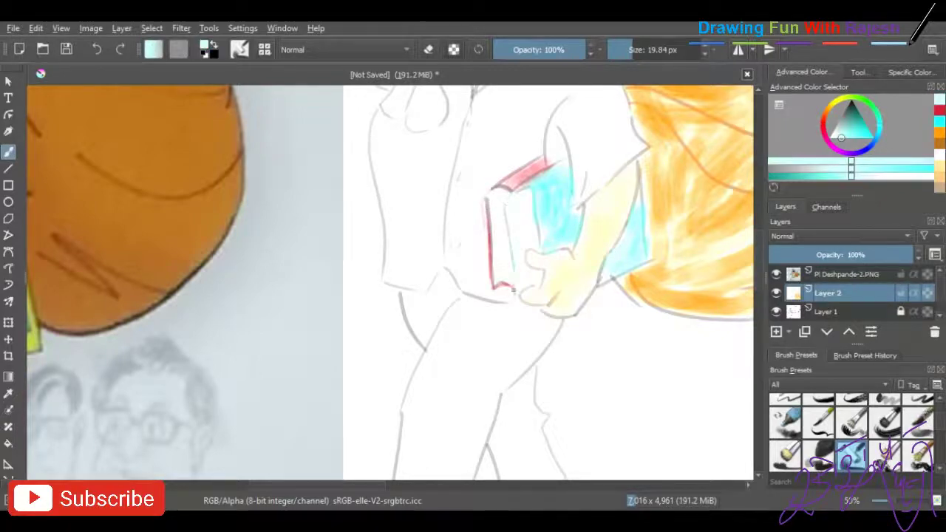
Paint the book poking out of the sack green with a ~101 px brush
key("minus")
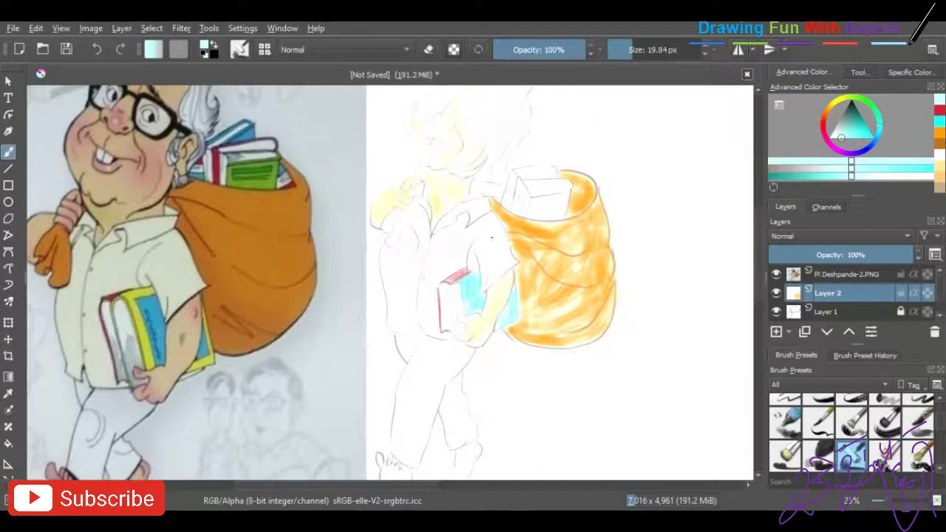
key("plus")
left_click_drag(456, 194, 526, 183)
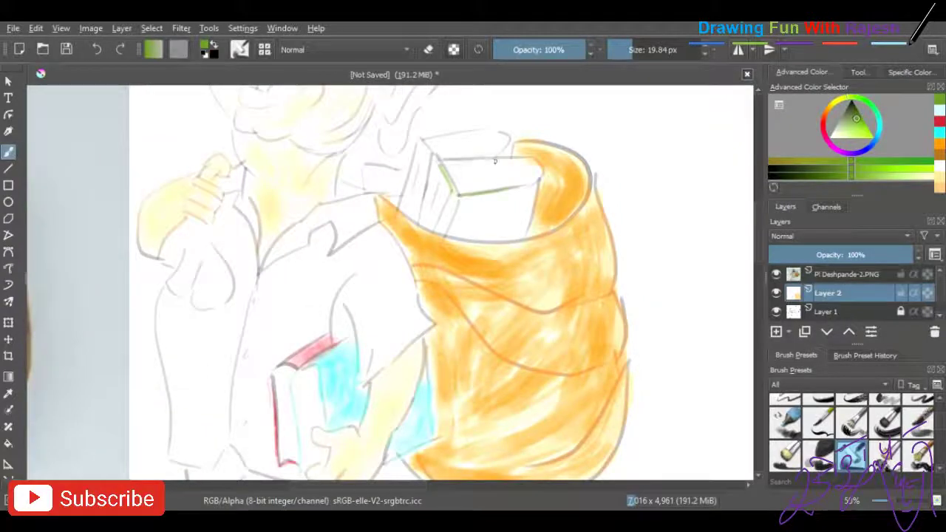
left_click_drag(634, 59, 650, 59)
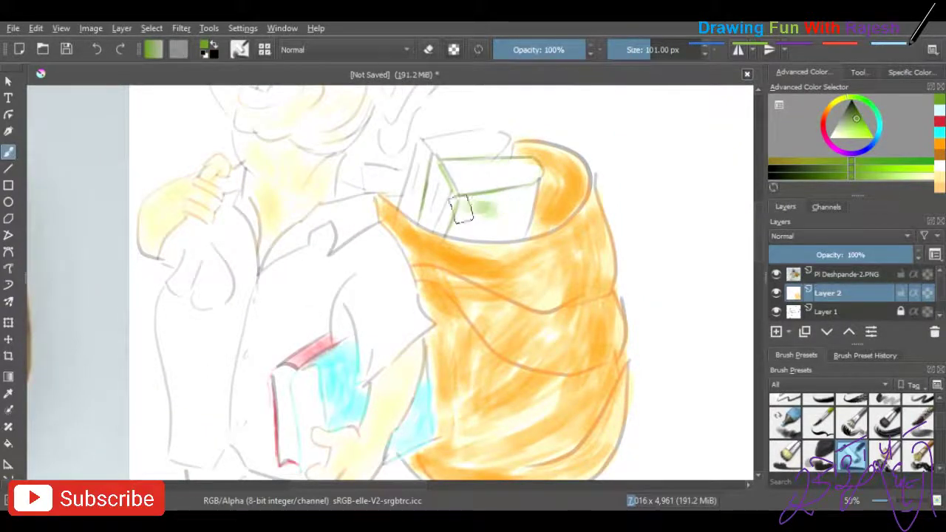
mouse_move(480, 207)
left_mouse_down()
mouse_move(521, 204)
mouse_move(457, 215)
mouse_move(510, 207)
left_mouse_up()
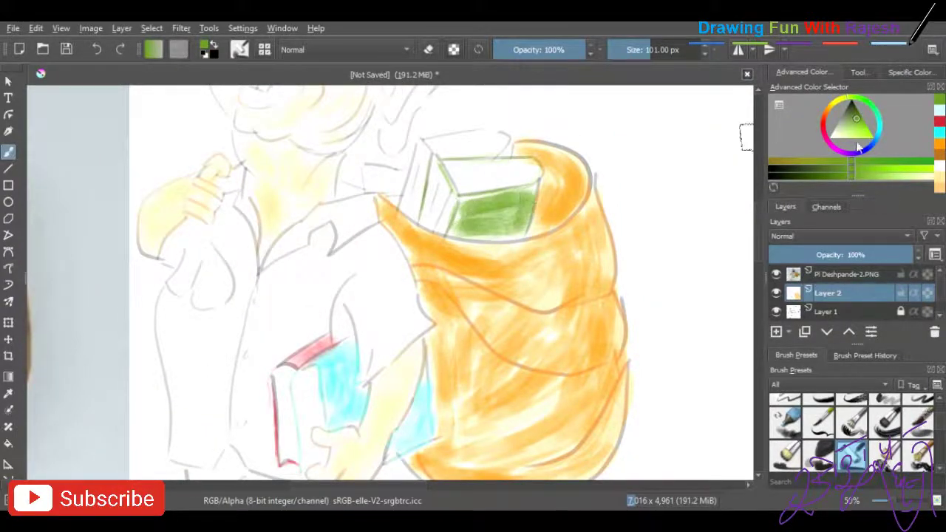
Paint the books' tops blue with a ~36 px brush and add a dark blue edge
left_click(879, 124)
left_click(881, 124)
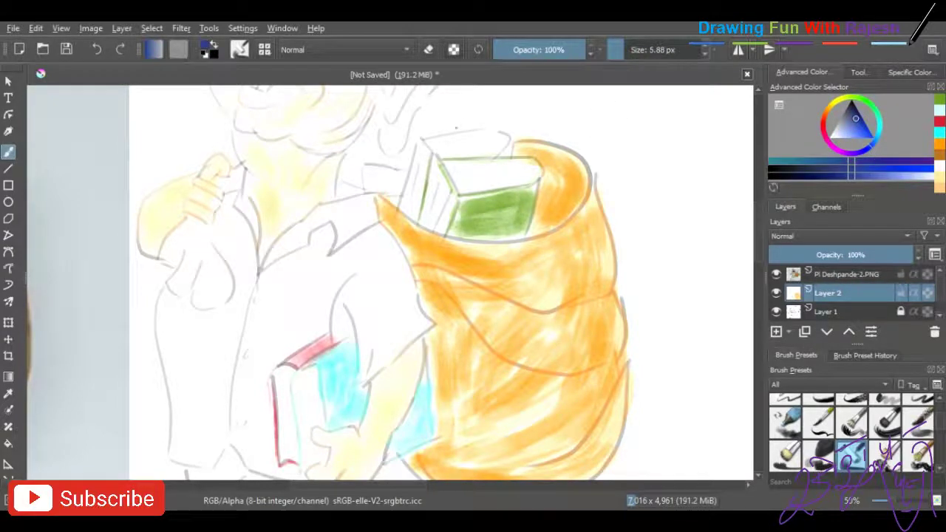
left_click_drag(650, 49, 620, 49)
left_click_drag(424, 139, 510, 134)
left_click_drag(621, 49, 637, 50)
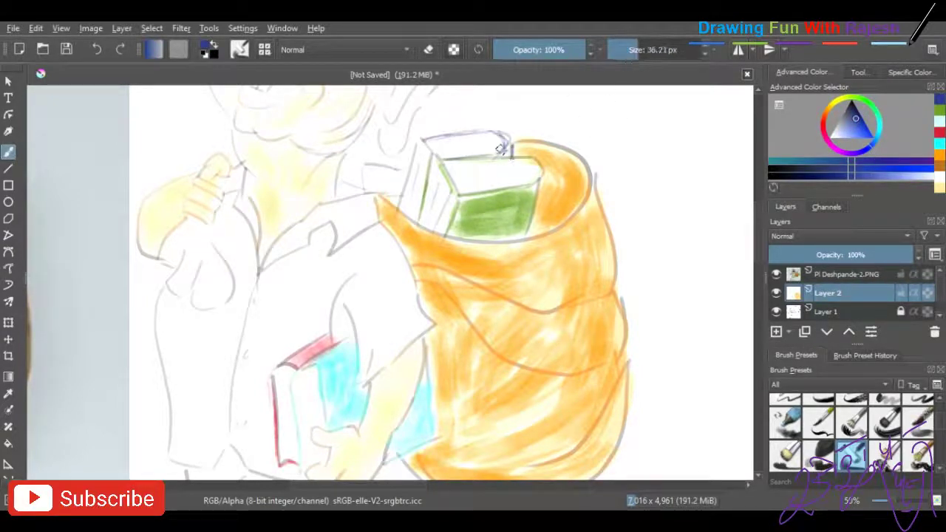
mouse_move(428, 146)
left_mouse_down()
mouse_move(503, 139)
mouse_move(424, 151)
mouse_move(411, 203)
left_mouse_up()
left_click(443, 174, "ctrl")
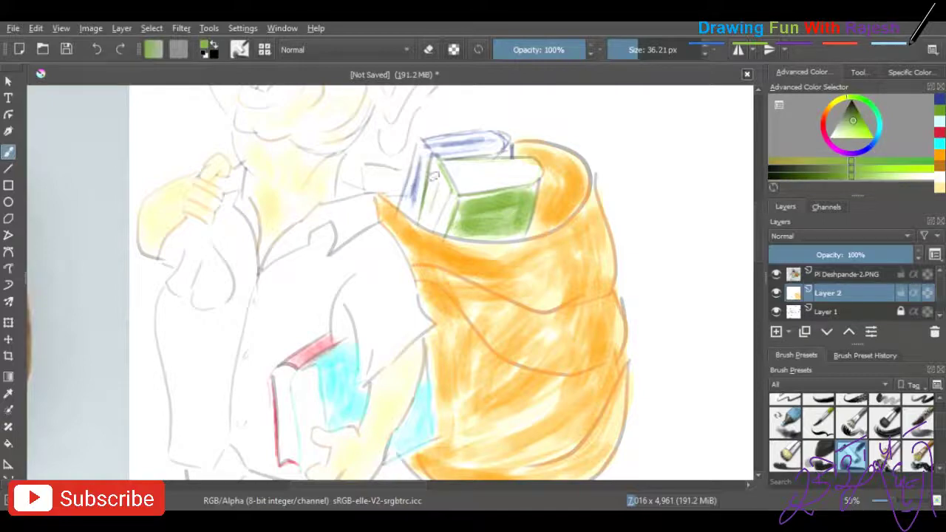
Sample cyan from the book under the arm, then pick a light pink colour
left_click(360, 377, "ctrl")
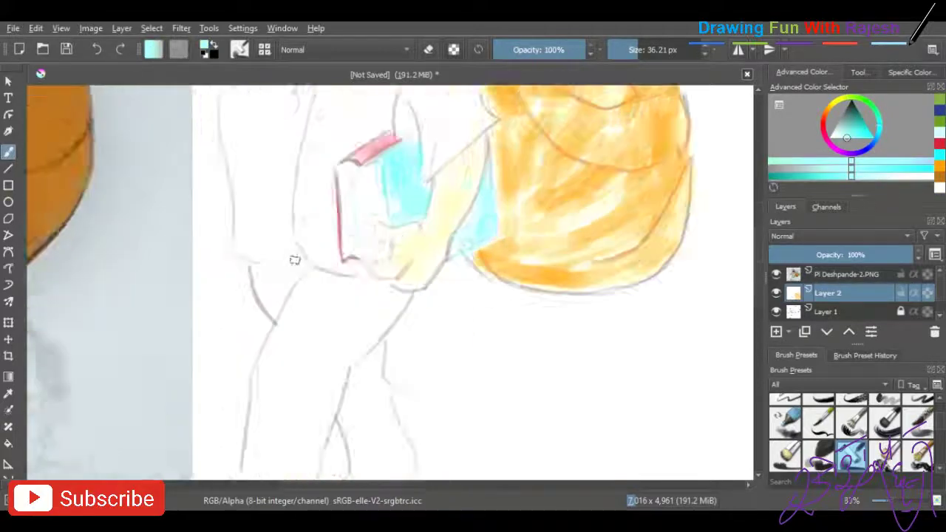
scroll(381, 160, "up", 1)
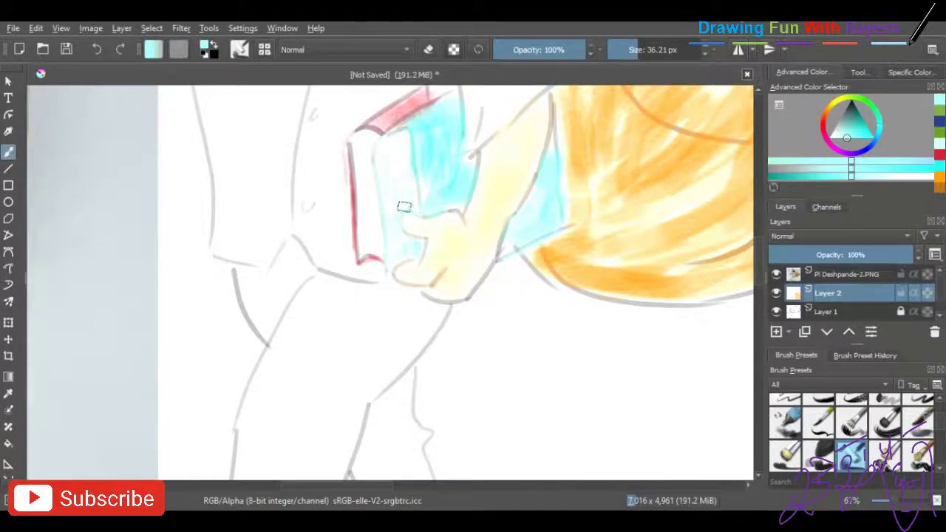
left_click(364, 173, "ctrl")
scroll(411, 185, "down", 5)
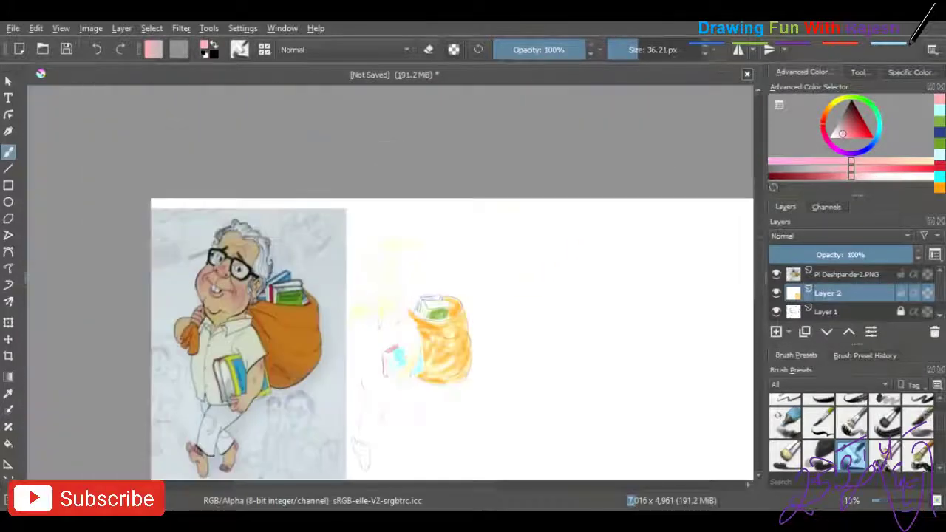
scroll(473, 281, "up", 1)
scroll(517, 299, "up", 1)
Sample a soft orange, shrink the brush and paint orange over the raised fist
left_click(527, 303, "ctrl")
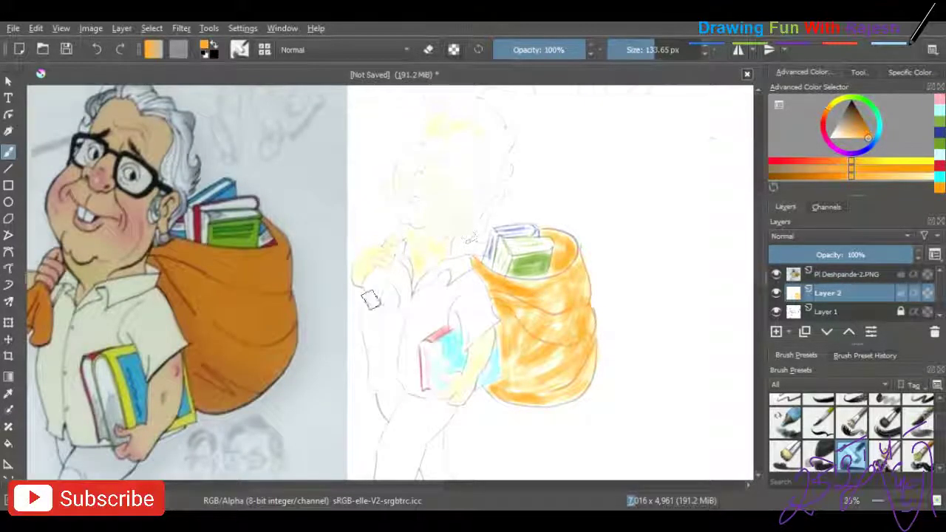
scroll(526, 303, "up", 3)
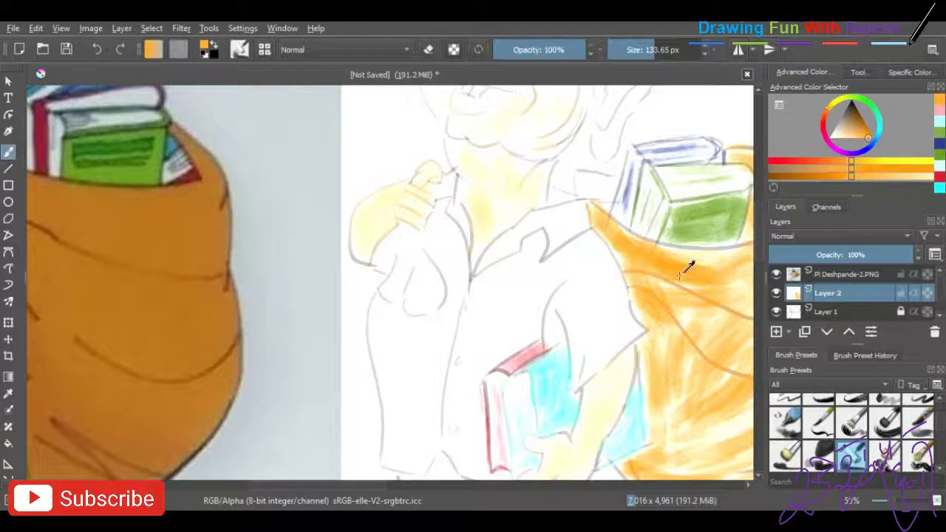
left_click(399, 237, "ctrl")
left_click_drag(656, 61, 643, 61)
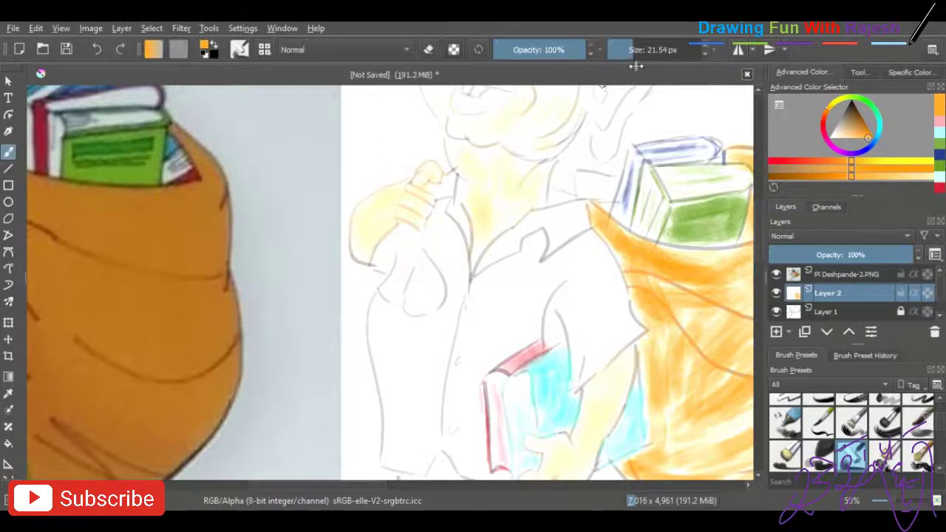
mouse_move(380, 255)
left_mouse_down()
mouse_move(434, 268)
mouse_move(407, 239)
mouse_move(392, 281)
mouse_move(416, 290)
mouse_move(384, 293)
mouse_move(438, 290)
left_mouse_up()
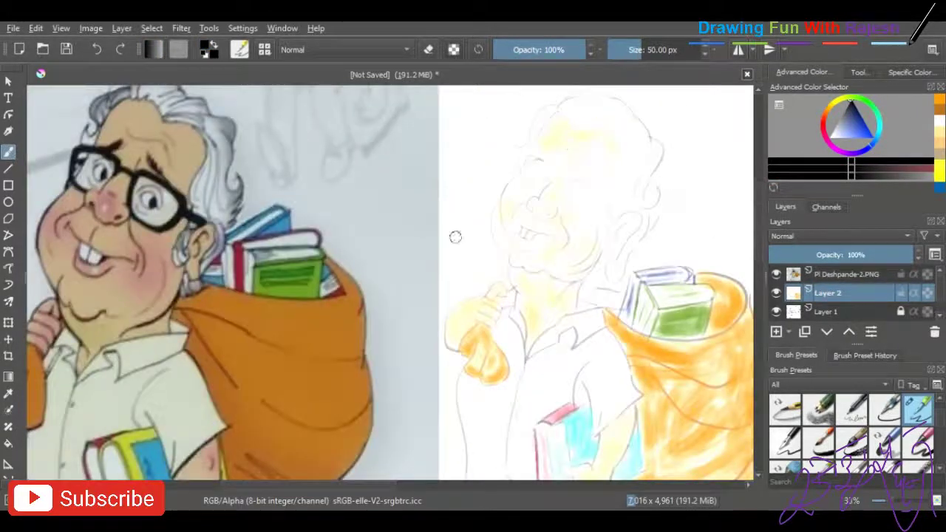
Ink a rounded black lens and an eyebrow, set the brush to 30 px, and add Layer 3
left_click_drag(521, 157, 540, 188)
left_click_drag(519, 157, 533, 190)
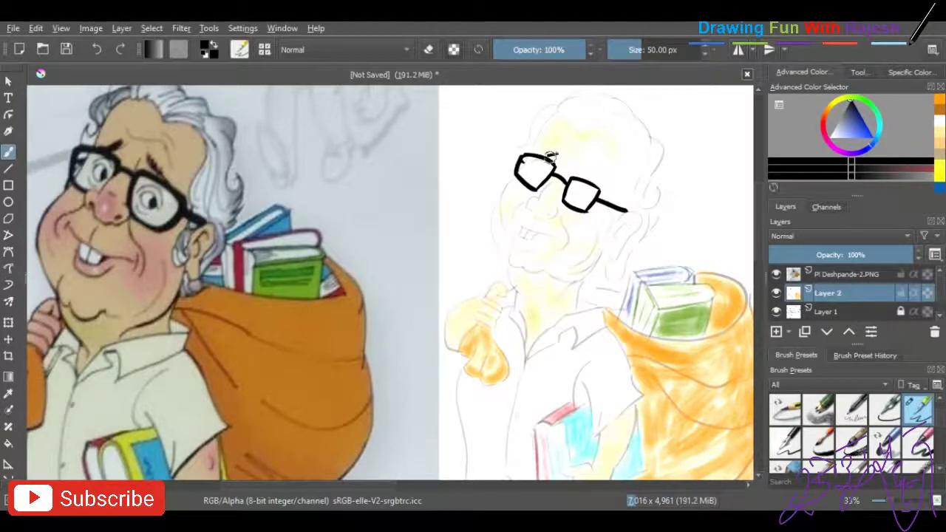
left_click_drag(543, 155, 568, 154)
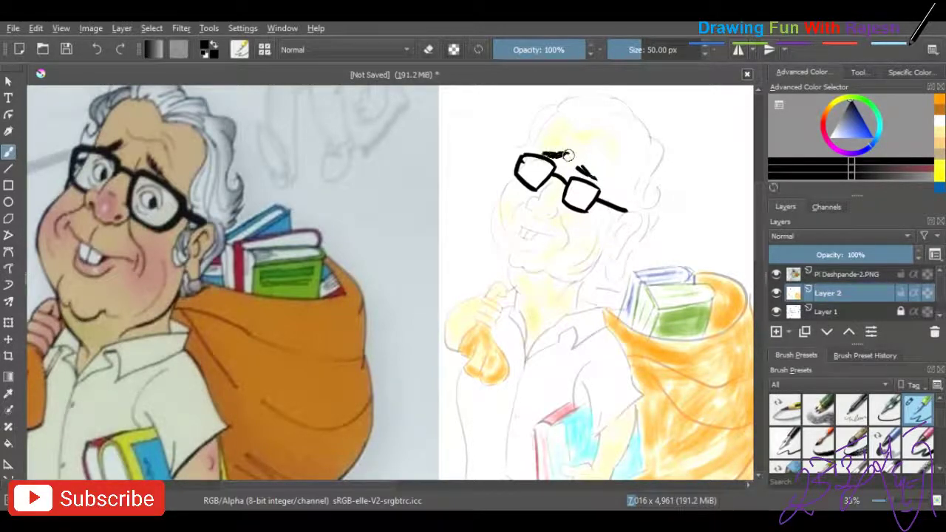
left_click_drag(640, 49, 627, 49)
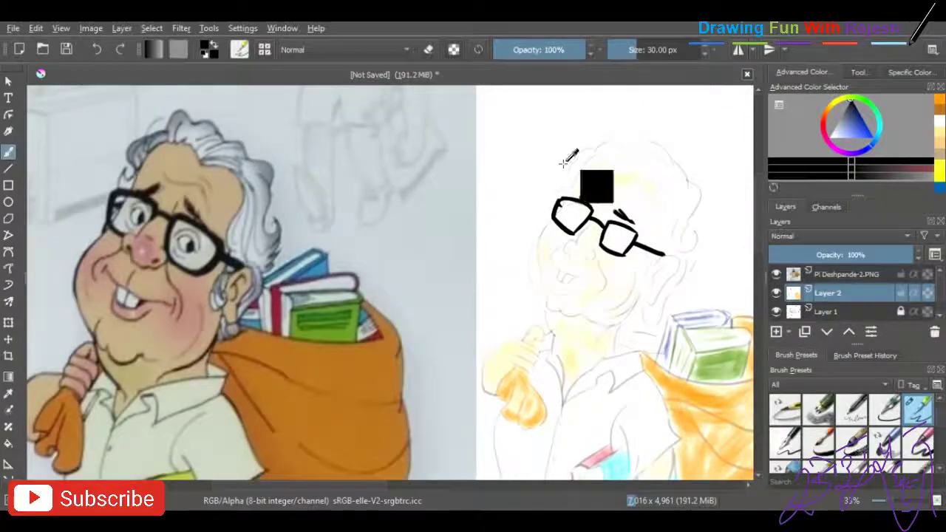
left_click(776, 332)
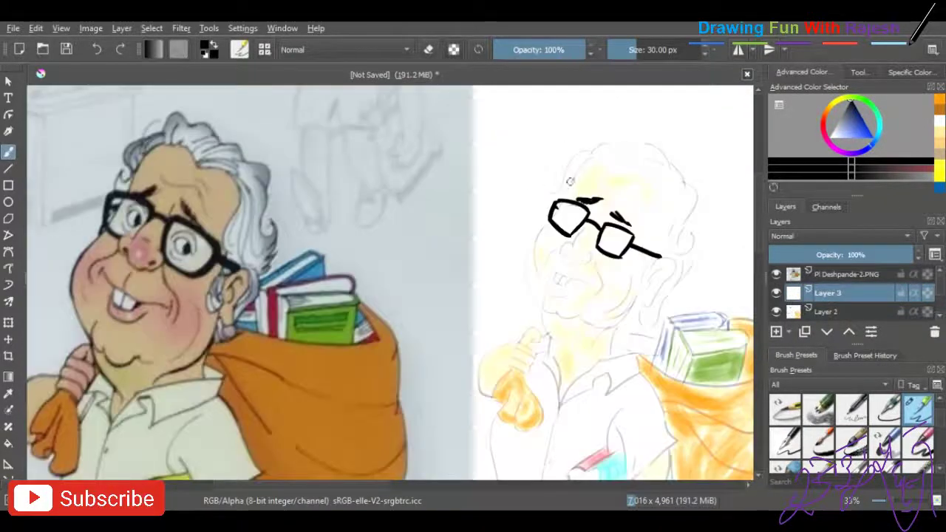
Ink an eyebrow stroke and the left face outline, undoing and redrawing a stray stroke
left_click_drag(574, 173, 591, 157)
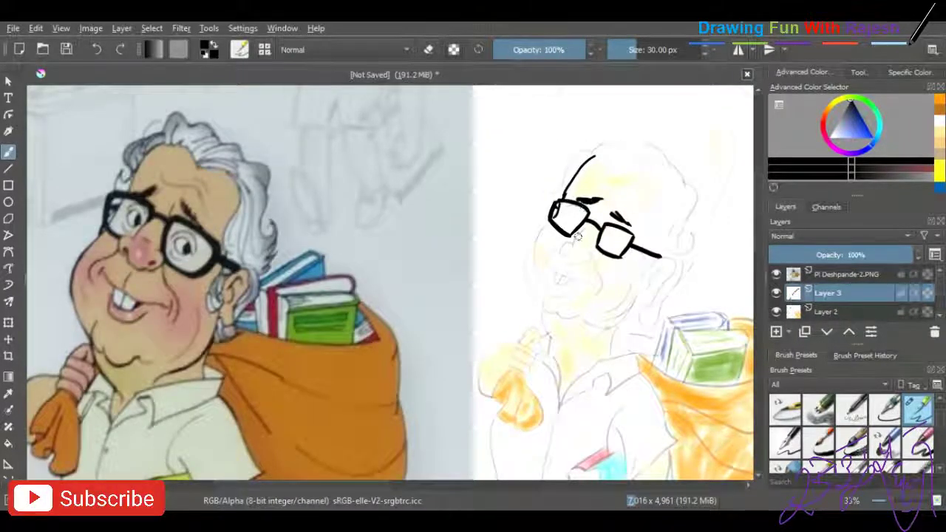
scroll(576, 236, "up", 3)
scroll(498, 244, "up", 2)
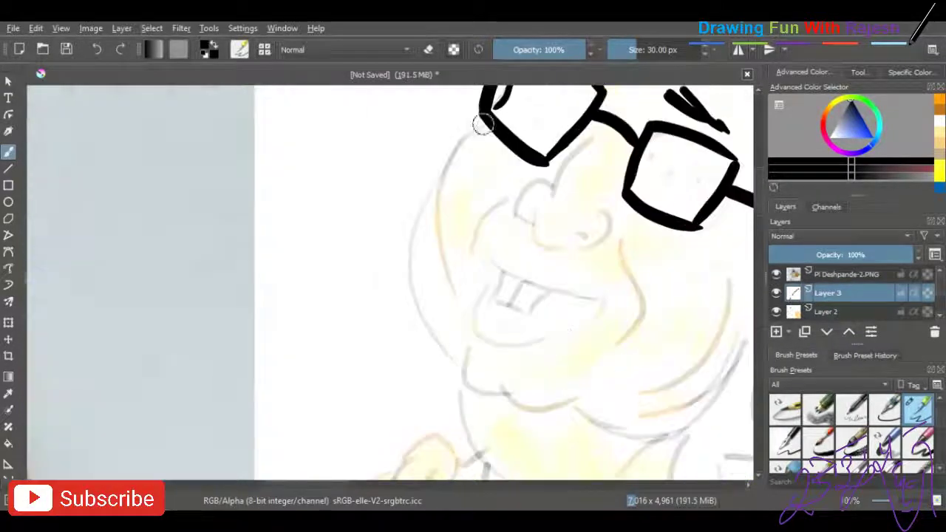
mouse_move(483, 124)
left_mouse_down()
mouse_move(416, 279)
mouse_move(329, 329)
left_mouse_up()
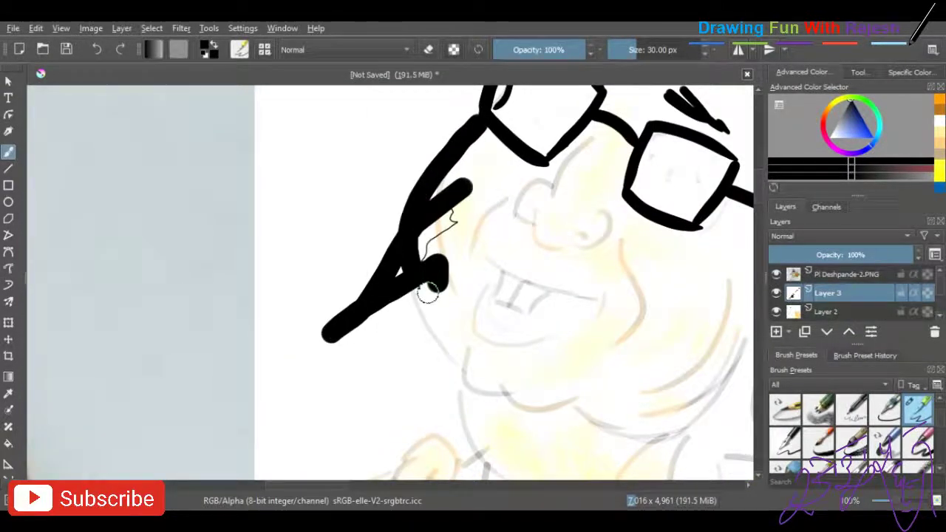
key("ctrl+z")
key("ctrl+z")
left_click_drag(481, 125, 452, 154)
scroll(464, 150, "down", 1)
scroll(469, 159, "down", 3)
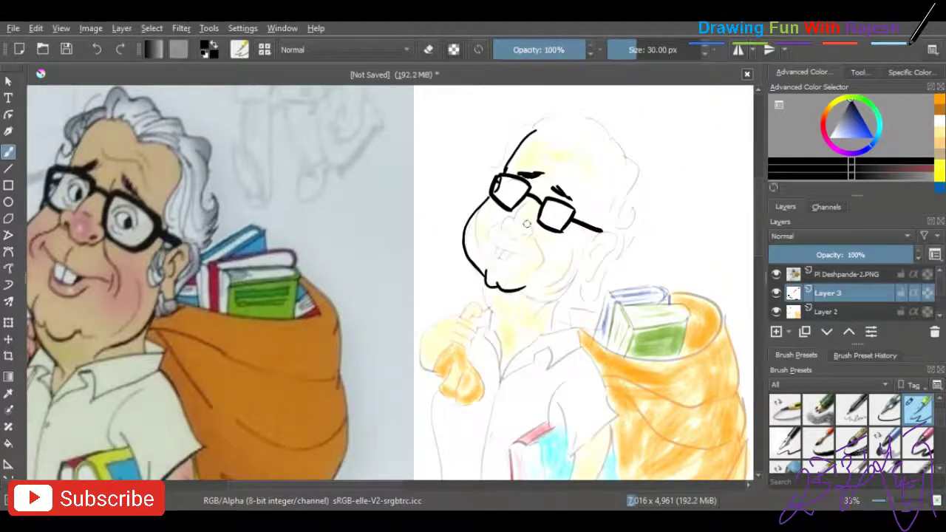
Ink the top of the head, a hair curve, the ear-to-neck line and the shirt collar
mouse_move(534, 133)
left_mouse_down()
mouse_move(591, 203)
mouse_move(578, 249)
mouse_move(613, 248)
mouse_move(582, 283)
left_mouse_up()
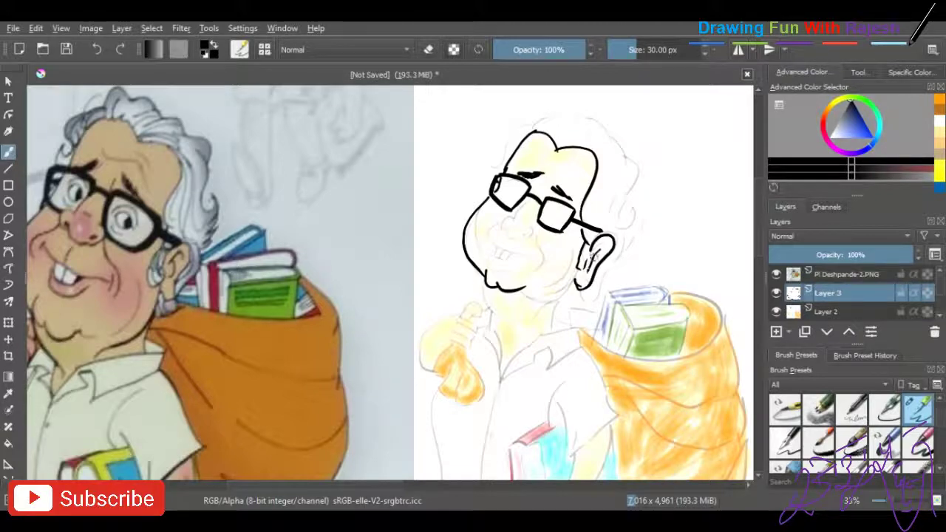
mouse_move(554, 116)
left_mouse_down()
mouse_move(598, 130)
mouse_move(634, 215)
left_mouse_up()
left_click_drag(625, 246, 566, 303)
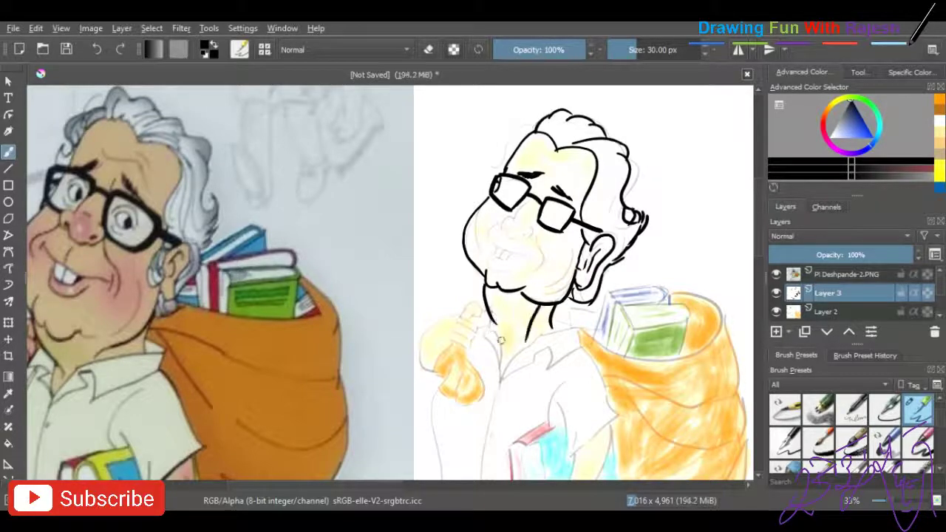
left_click_drag(499, 374, 550, 333)
mouse_move(534, 334)
left_mouse_down()
mouse_move(575, 342)
mouse_move(494, 379)
left_mouse_up()
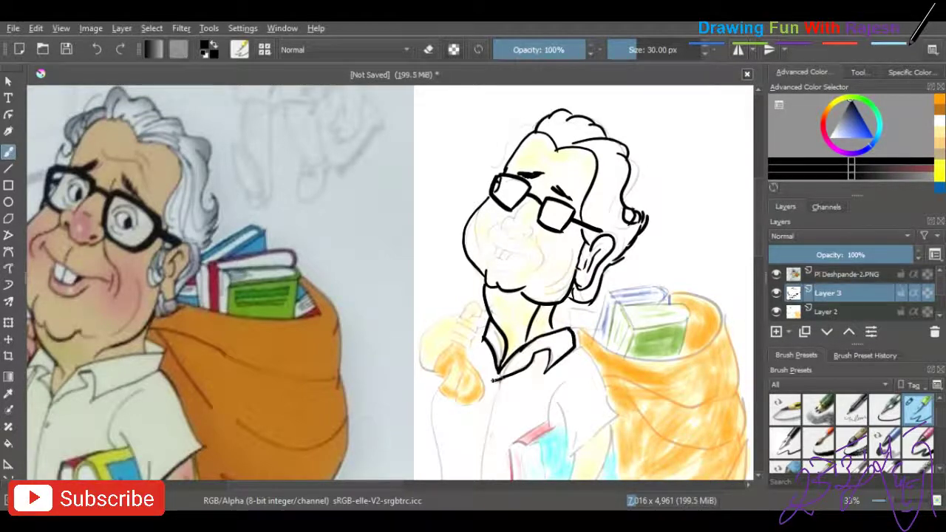
With a 20 px brush, ink the open eyes, nose with nostrils, cheek lines, smile and open mouth
scroll(528, 170, "up", 2)
key("bracketleft")
key("bracketleft")
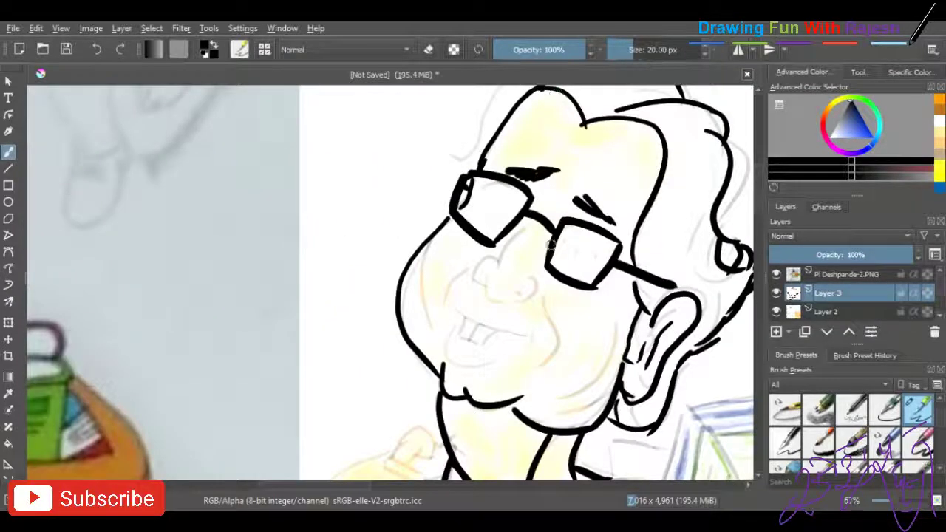
left_click_drag(565, 248, 595, 251)
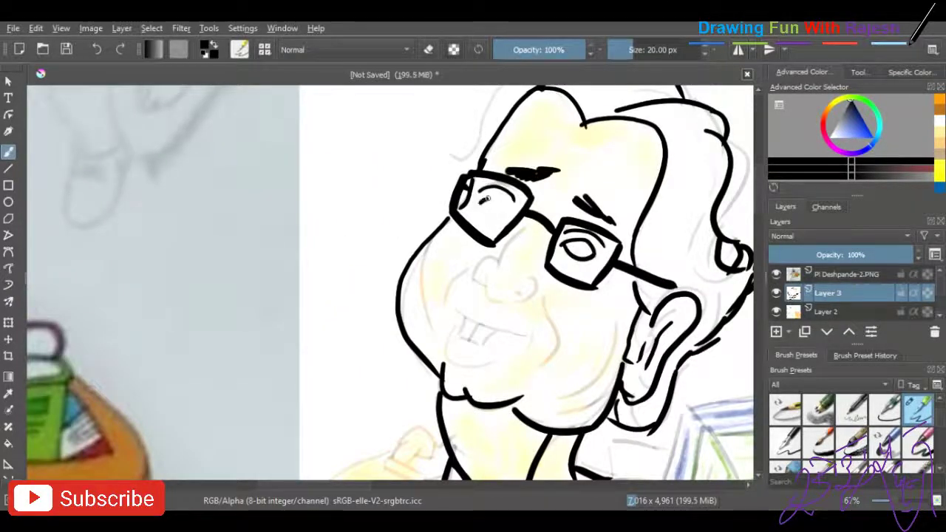
mouse_move(480, 201)
left_mouse_down()
mouse_move(514, 204)
mouse_move(510, 214)
left_mouse_up()
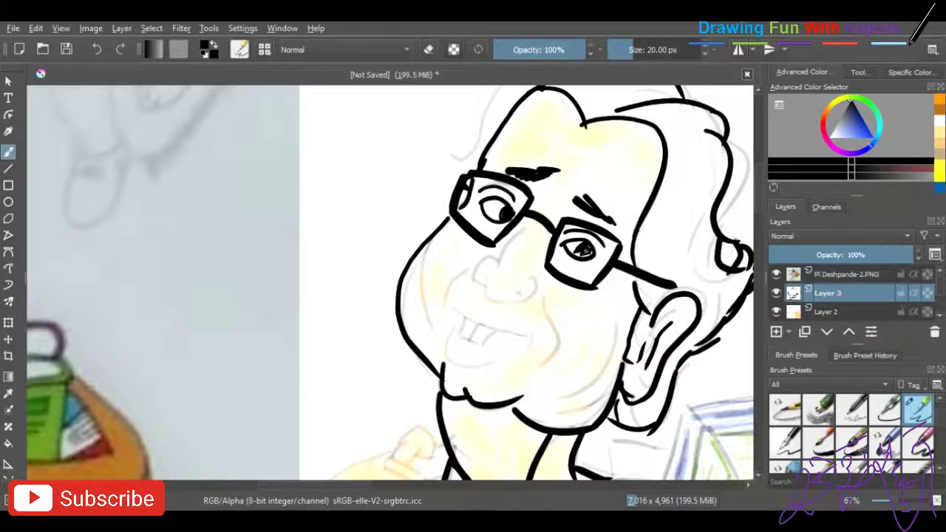
left_click_drag(521, 247, 531, 239)
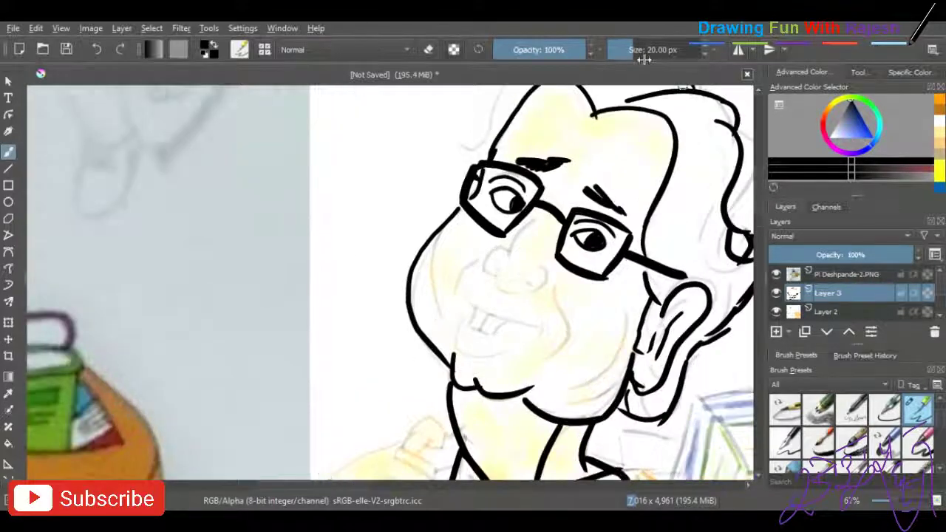
key("bracketright")
mouse_move(487, 260)
left_mouse_down()
mouse_move(509, 293)
mouse_move(535, 280)
mouse_move(458, 302)
left_mouse_up()
left_click_drag(554, 289, 548, 347)
left_click_drag(457, 296, 530, 323)
mouse_move(465, 314)
left_mouse_down()
mouse_move(501, 323)
mouse_move(504, 341)
left_mouse_up()
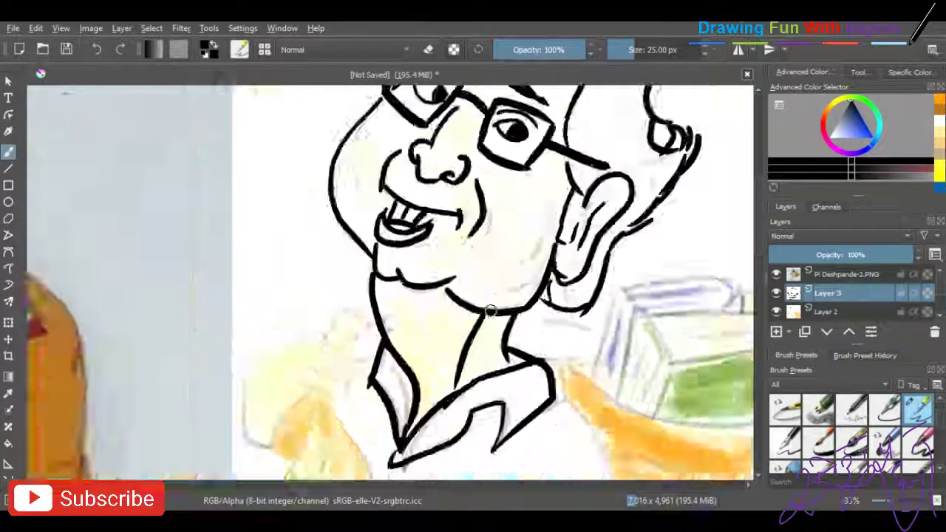
Ink the raised fist's knuckles and sides and the outline down the upper arm
mouse_move(626, 308)
left_mouse_down()
mouse_move(468, 249)
mouse_move(589, 170)
left_mouse_up()
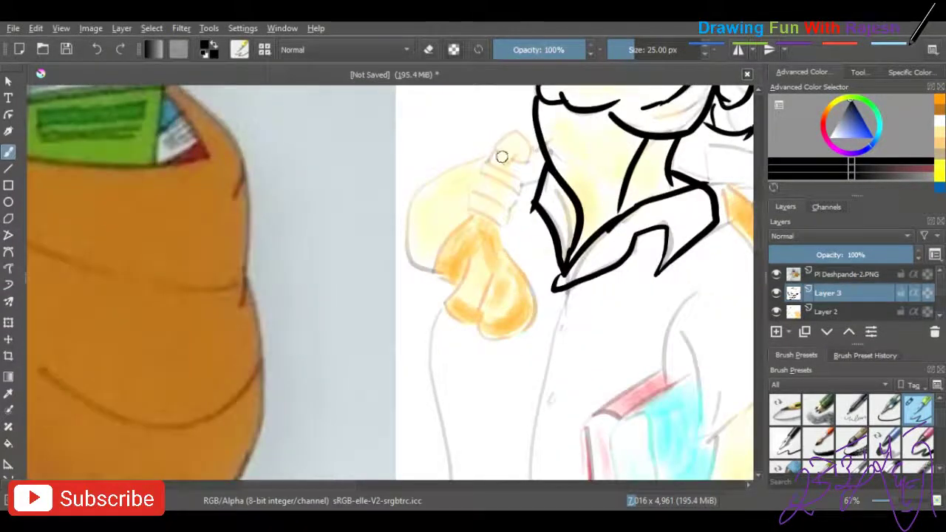
mouse_move(491, 156)
left_mouse_down()
mouse_move(527, 156)
mouse_move(508, 222)
mouse_move(448, 281)
mouse_move(497, 339)
left_mouse_up()
left_click_drag(503, 221, 494, 339)
mouse_move(486, 156)
left_mouse_down()
mouse_move(410, 193)
mouse_move(411, 263)
left_mouse_up()
scroll(492, 363, "down", 3)
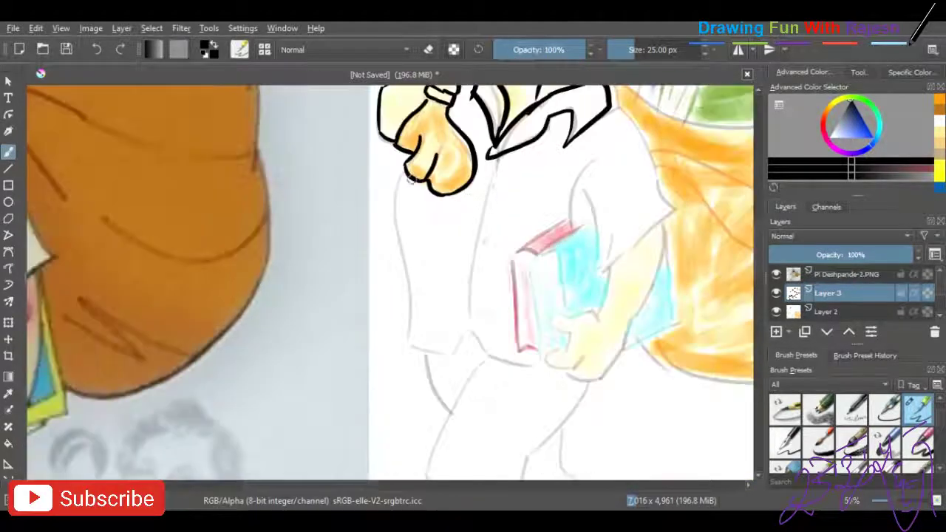
mouse_move(405, 174)
left_mouse_down()
mouse_move(395, 346)
mouse_move(476, 346)
left_mouse_up()
Ink the shirt hem, the front placket line and two shirt buttons
left_click_drag(489, 355, 535, 361)
left_click_drag(489, 159, 459, 330)
left_click_drag(488, 194, 491, 187)
left_click_drag(480, 247, 485, 241)
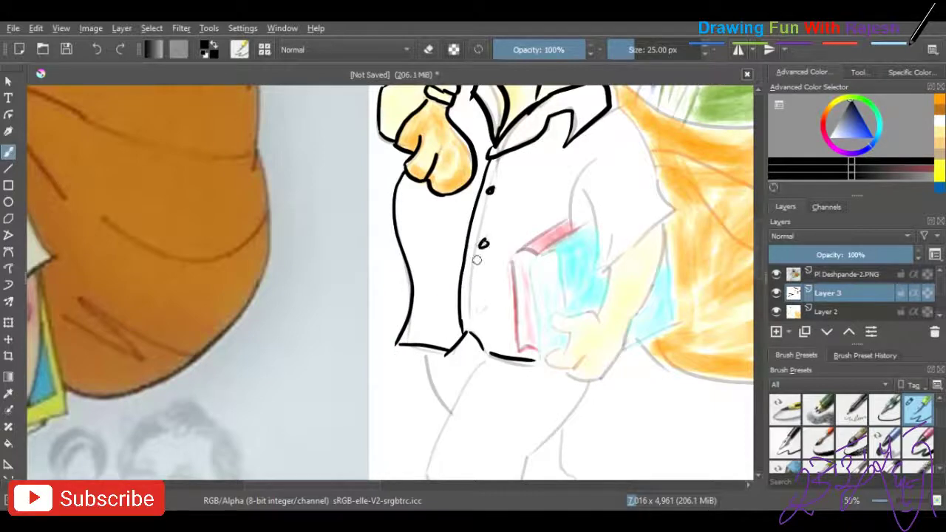
Outline the sleeve's inner, top and bottom edges and the outer arm on the right
mouse_move(596, 160)
left_mouse_down()
mouse_move(598, 265)
mouse_move(668, 225)
left_mouse_up()
left_click_drag(613, 107, 672, 222)
mouse_move(596, 267)
left_mouse_down()
mouse_move(604, 295)
mouse_move(595, 316)
left_mouse_up()
left_click_drag(663, 229, 621, 347)
left_click_drag(596, 315, 551, 325)
Ink the fingers gripping the book, the book's covers and spine, and the outer arm line beside it
left_click_drag(566, 331, 571, 367)
left_click_drag(535, 260, 565, 314)
left_click_drag(532, 260, 533, 353)
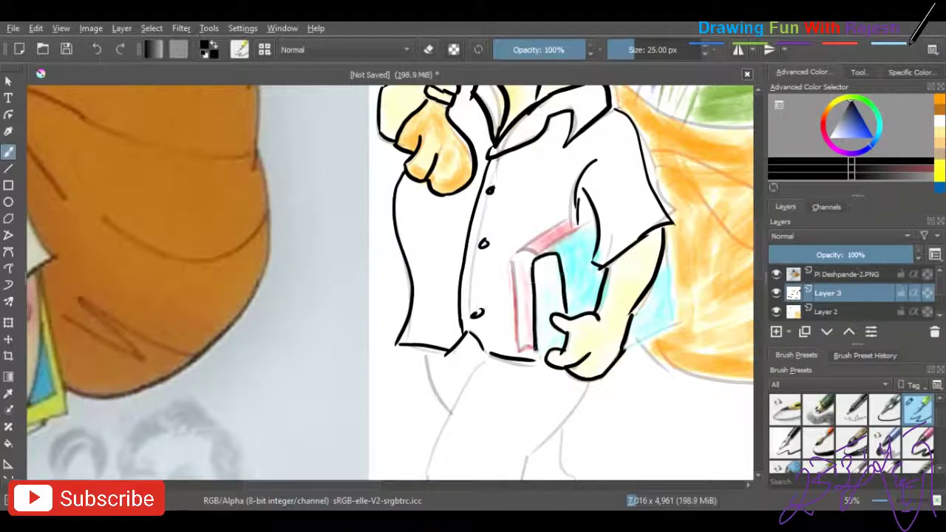
left_click_drag(513, 260, 515, 352)
mouse_move(514, 257)
left_mouse_down()
mouse_move(570, 219)
mouse_move(584, 222)
left_mouse_up()
key("ctrl+z")
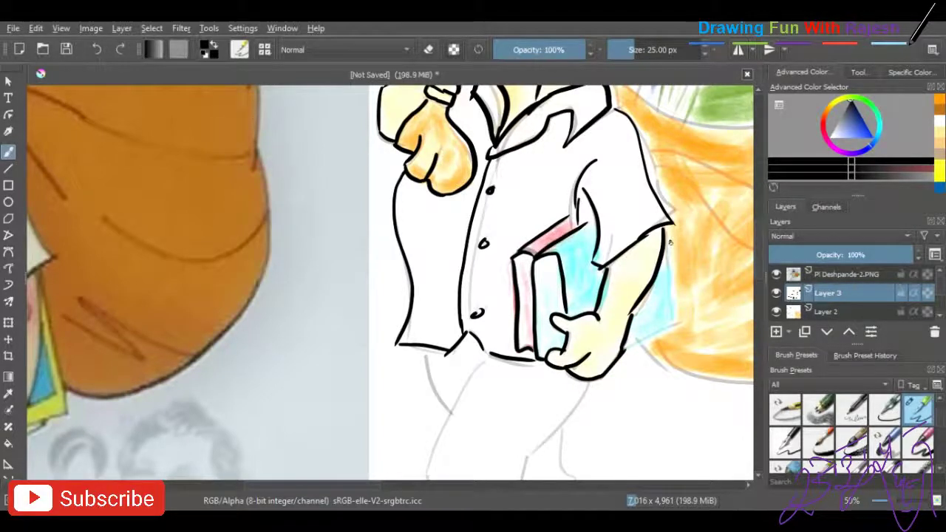
left_click_drag(626, 345, 669, 238)
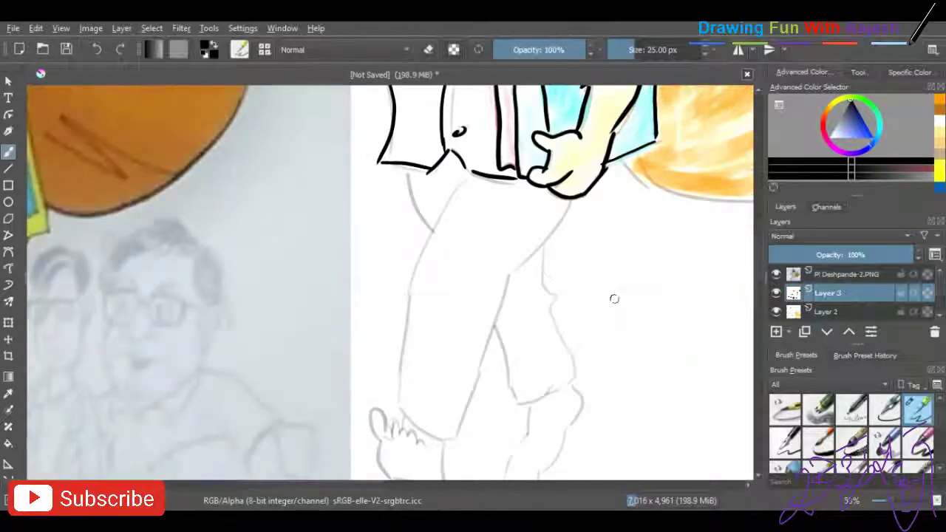
Ink the pocket curve below the shirt hem and both trouser legs down to the feet
left_click_drag(405, 166, 434, 216)
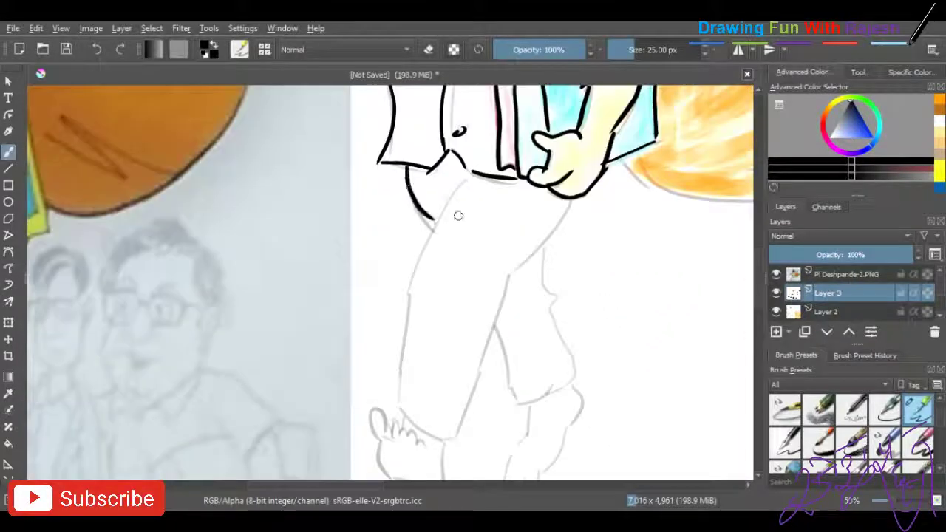
key("ctrl+z")
left_click_drag(406, 165, 428, 224)
mouse_move(461, 179)
left_mouse_down()
mouse_move(412, 285)
mouse_move(403, 364)
mouse_move(452, 430)
left_mouse_up()
left_click_drag(505, 279, 451, 432)
mouse_move(569, 204)
left_mouse_down()
mouse_move(505, 281)
mouse_move(547, 391)
left_mouse_up()
mouse_move(545, 244)
left_mouse_down()
mouse_move(561, 339)
mouse_move(547, 394)
left_mouse_up()
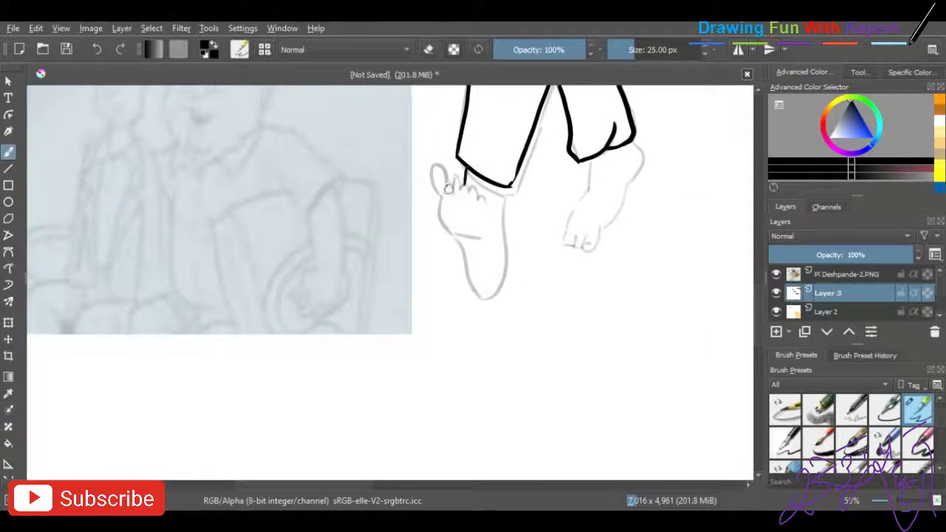
Outline both bare feet with toes, redrawing the right foot after an undo
mouse_move(447, 189)
left_mouse_down()
mouse_move(456, 250)
mouse_move(500, 284)
left_mouse_up()
left_click_drag(508, 188, 485, 297)
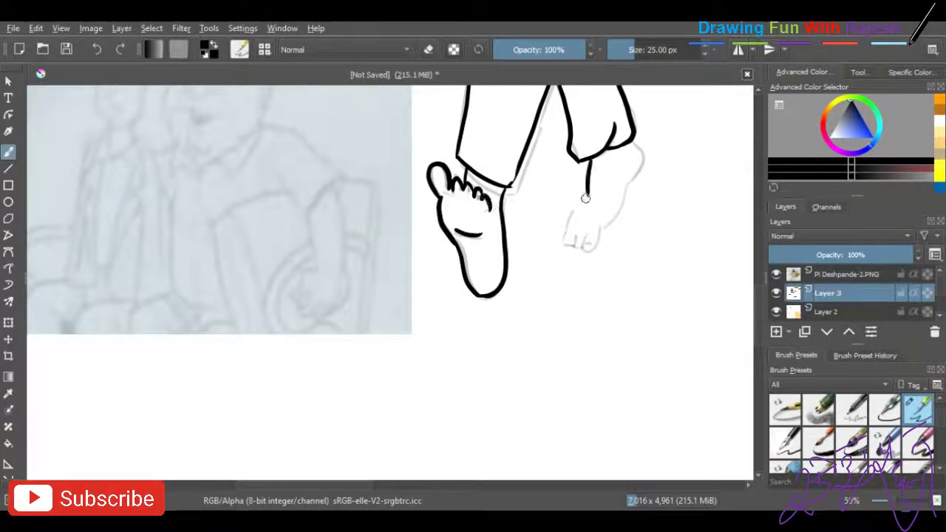
left_click_drag(586, 198, 572, 223)
mouse_move(625, 146)
left_mouse_down()
mouse_move(640, 188)
mouse_move(597, 231)
left_mouse_up()
left_click_drag(597, 231, 586, 247)
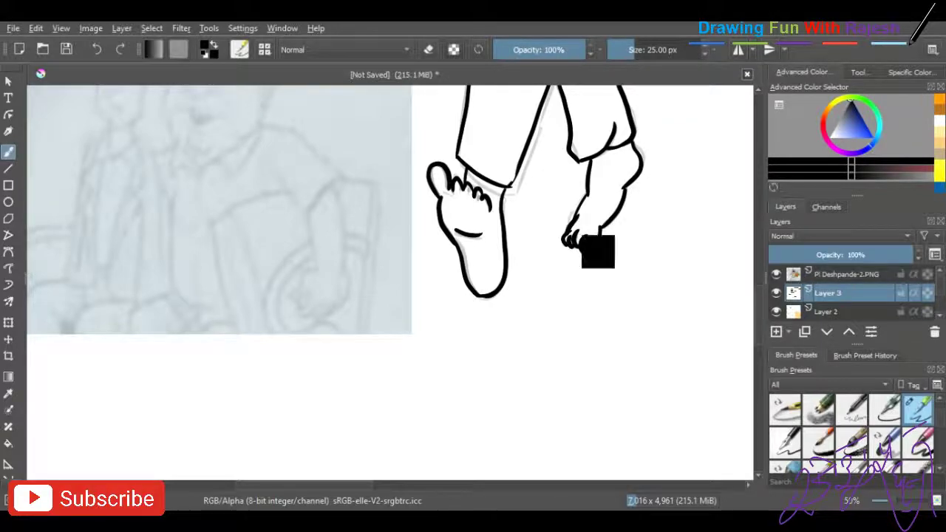
key("ctrl+z")
key("ctrl+z")
key("ctrl+z")
key("ctrl+z")
key("ctrl+z")
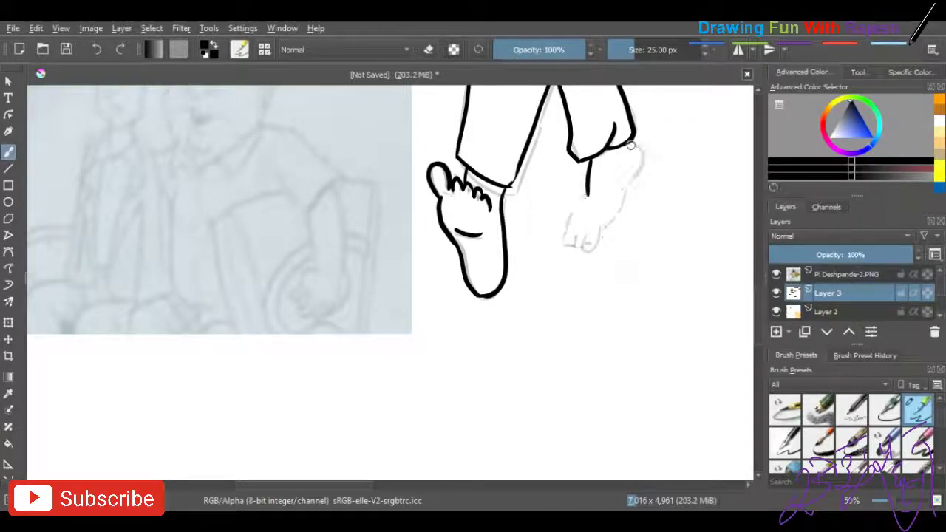
left_click_drag(604, 223, 587, 250)
left_click_drag(587, 196, 563, 248)
left_click_drag(574, 233, 577, 244)
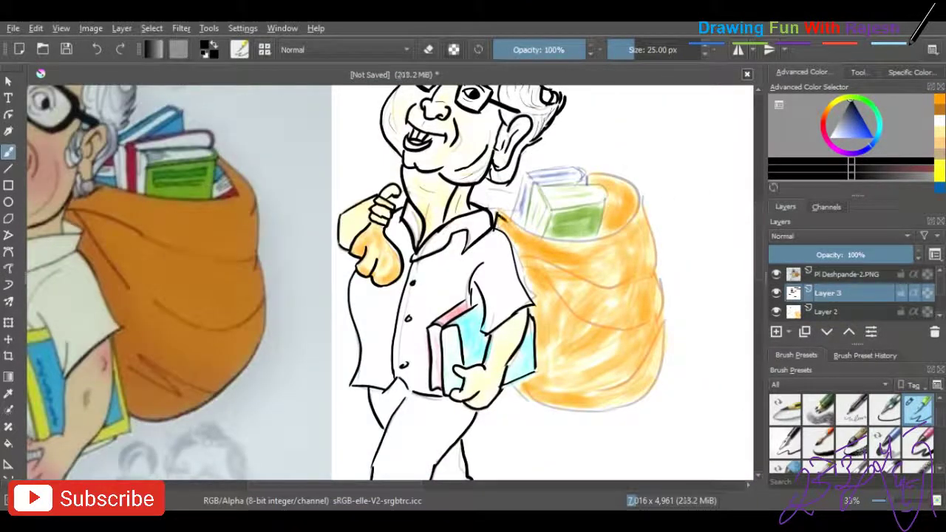
Ink the sack's rim, right side and bottom, plus the green book's edges and page lines
mouse_move(497, 215)
left_mouse_down()
mouse_move(587, 176)
mouse_move(580, 201)
mouse_move(603, 221)
left_mouse_up()
left_click_drag(537, 190, 526, 231)
left_click_drag(547, 213, 550, 235)
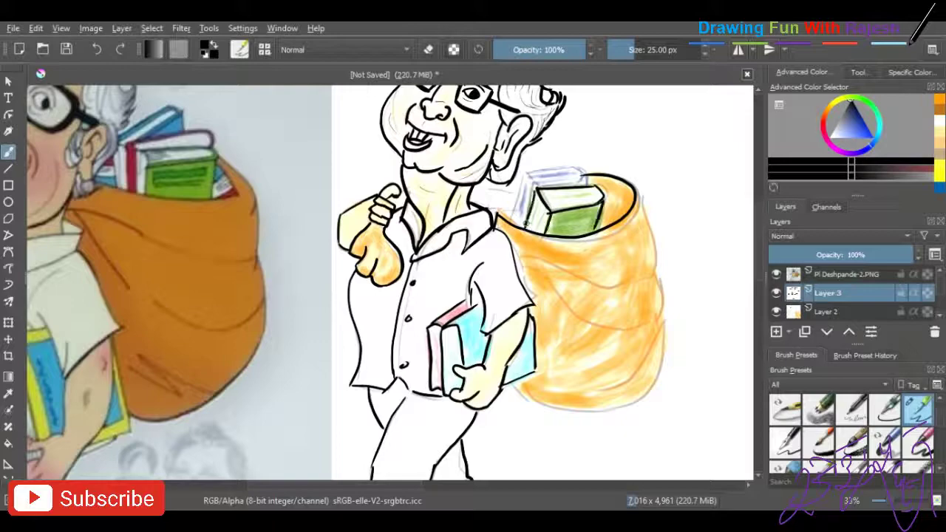
left_click_drag(548, 200, 592, 189)
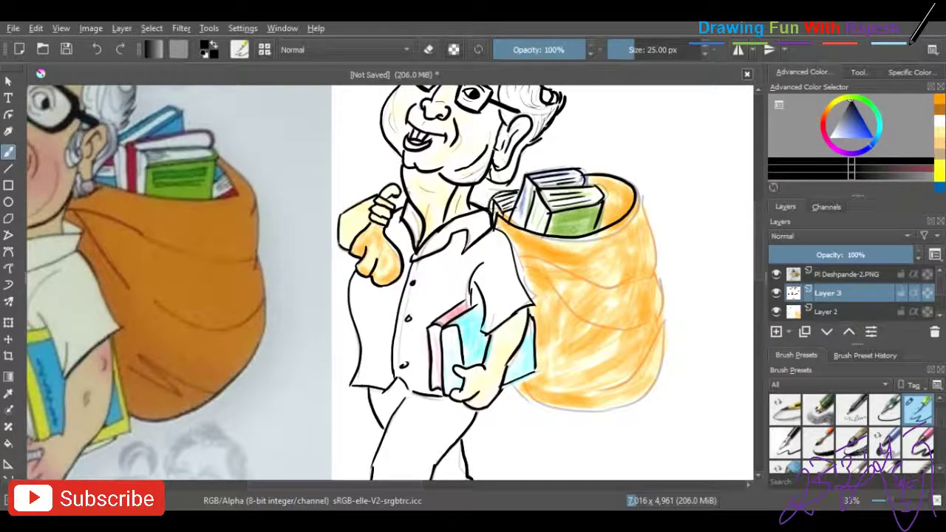
mouse_move(634, 191)
left_mouse_down()
mouse_move(649, 243)
mouse_move(650, 388)
mouse_move(518, 403)
left_mouse_up()
Add three passes of orange hatching inside the sack
left_click_drag(653, 380, 606, 348)
left_click_drag(546, 281, 625, 325)
left_click_drag(554, 370, 599, 362)
scroll(518, 281, "down", 5)
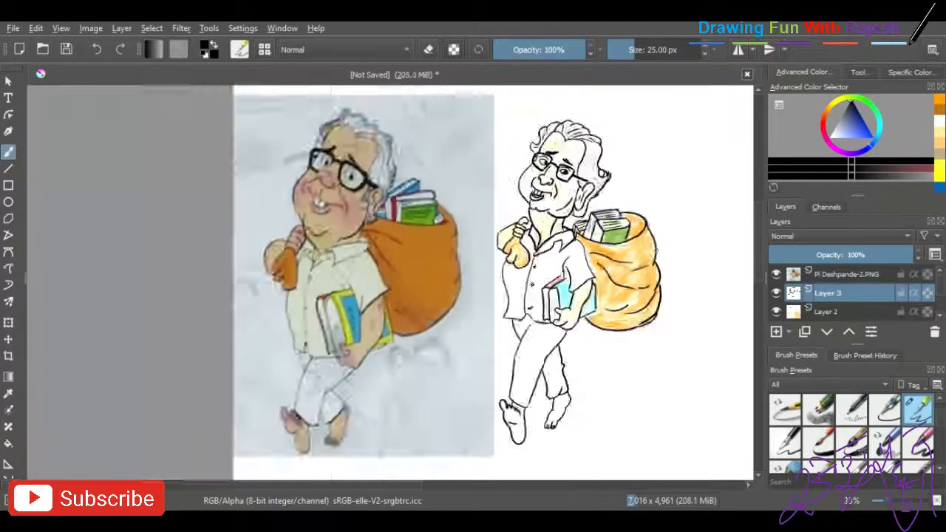
scroll(734, 205, "up", 6)
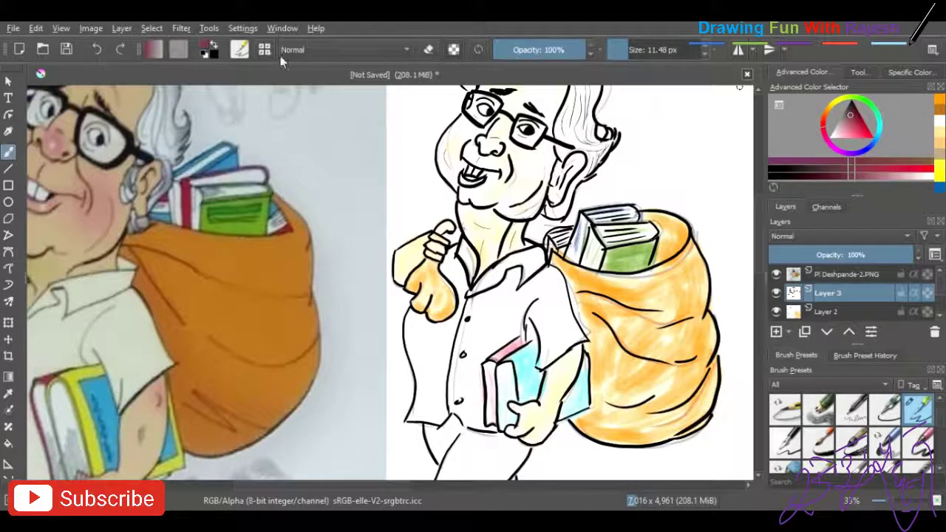
Switch to a red detail brush and stroke thin red lines along the book edge
key("/")
scroll(532, 214, "up", 3)
mouse_move(569, 225)
left_mouse_down()
mouse_move(539, 243)
mouse_move(562, 270)
left_mouse_up()
scroll(561, 251, "down", 2)
Choose a pink blush shade and switch to a different brush preset
left_click(838, 150)
left_click(857, 135)
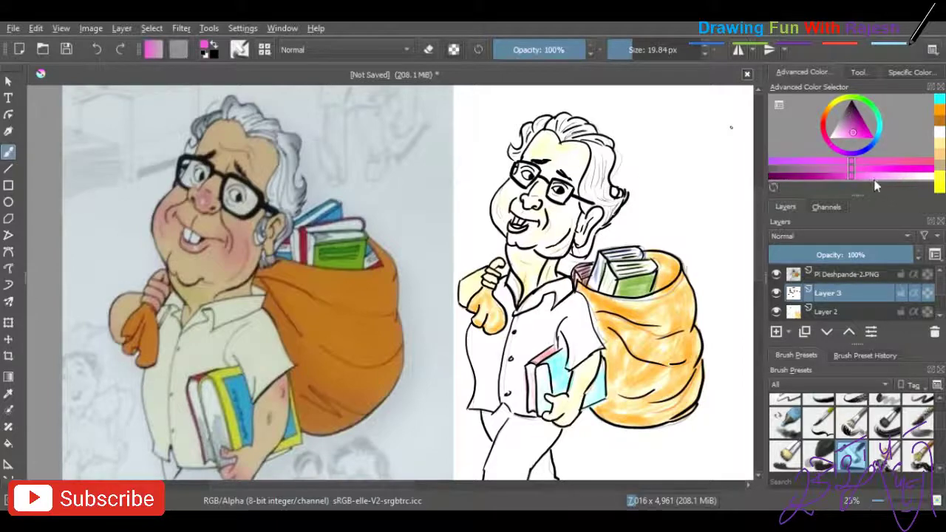
key("slash")
scroll(528, 185, "up", 1)
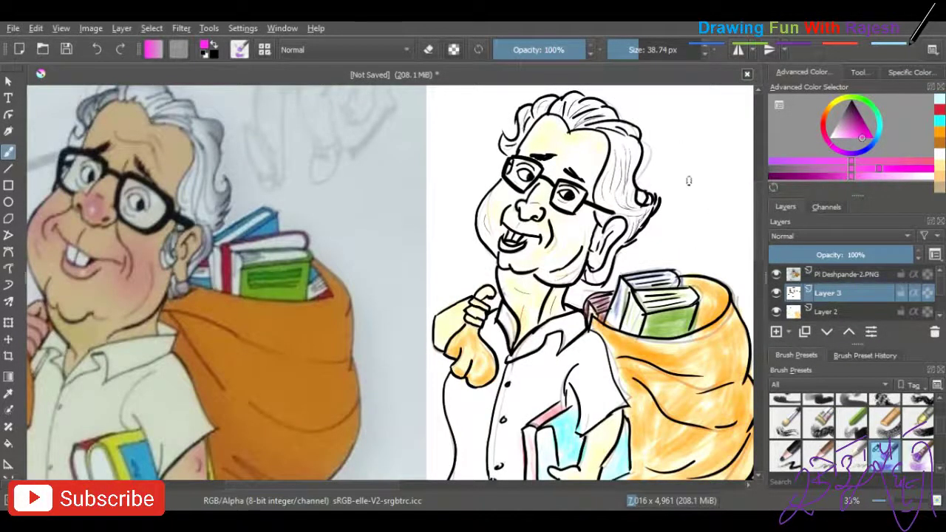
scroll(690, 180, "up", 3)
key("bracketright")
key("bracketright")
key("bracketright")
key("bracketleft")
key("bracketleft")
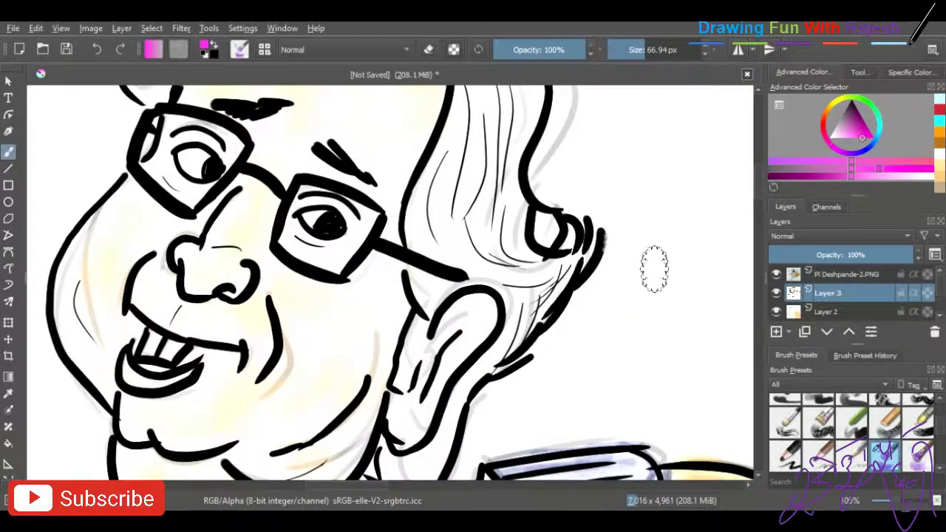
scroll(658, 221, "down", 2)
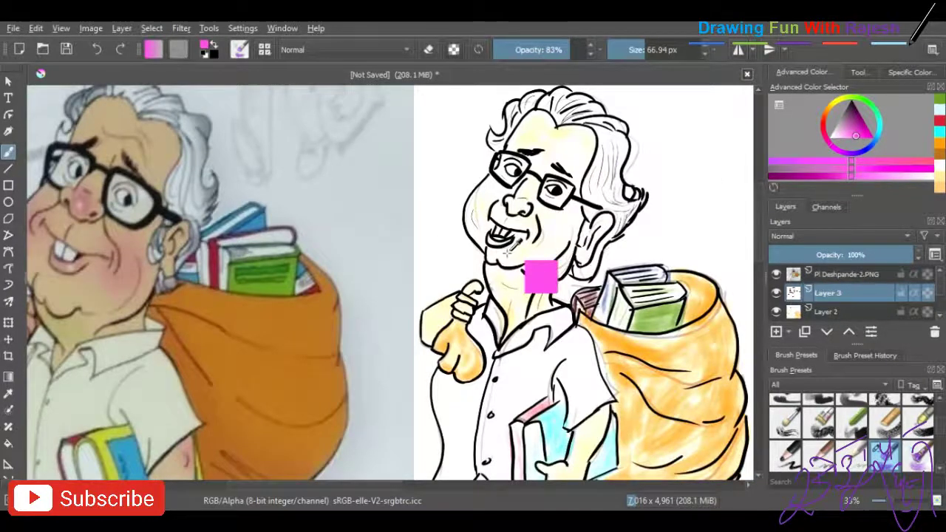
With a much smaller brush, paint soft pink blush across the nose and the left cheek
mouse_move(661, 50)
left_mouse_down()
mouse_move(630, 64)
mouse_move(651, 52)
left_mouse_up()
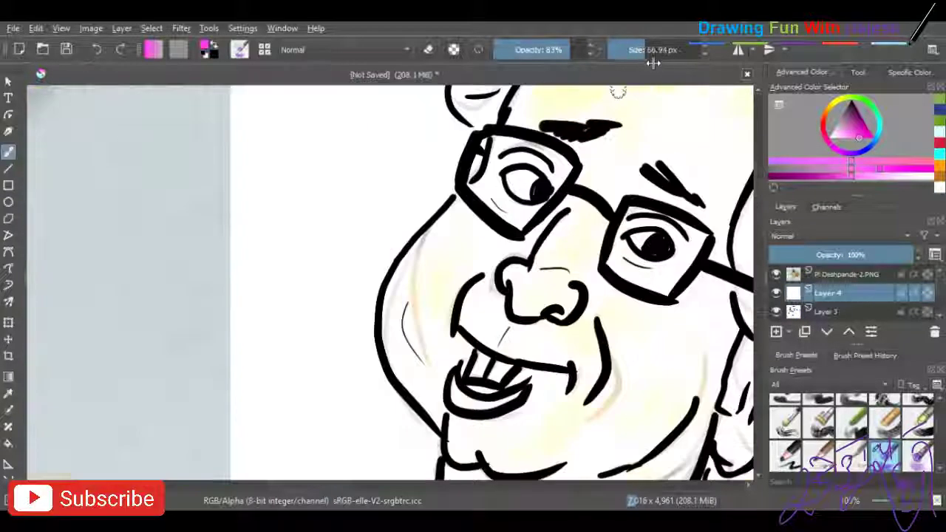
left_click_drag(518, 284, 547, 296)
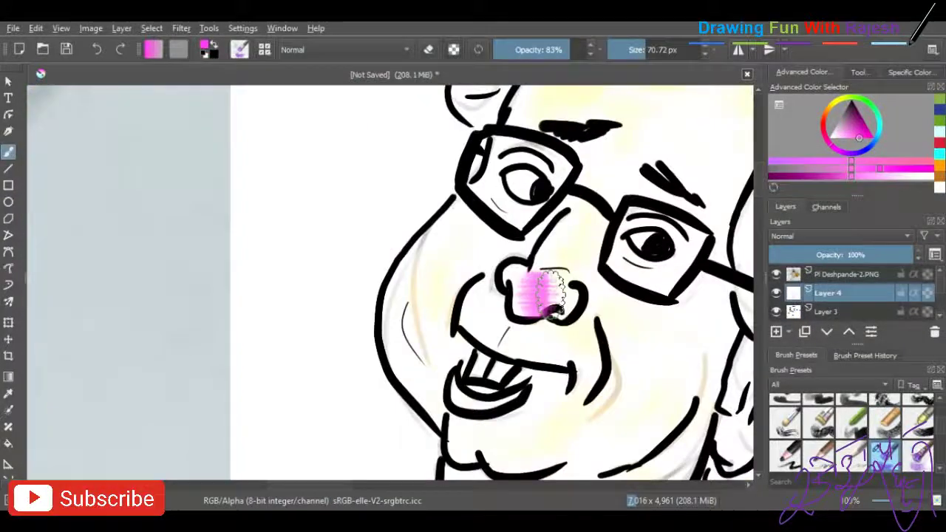
left_click_drag(650, 50, 637, 50)
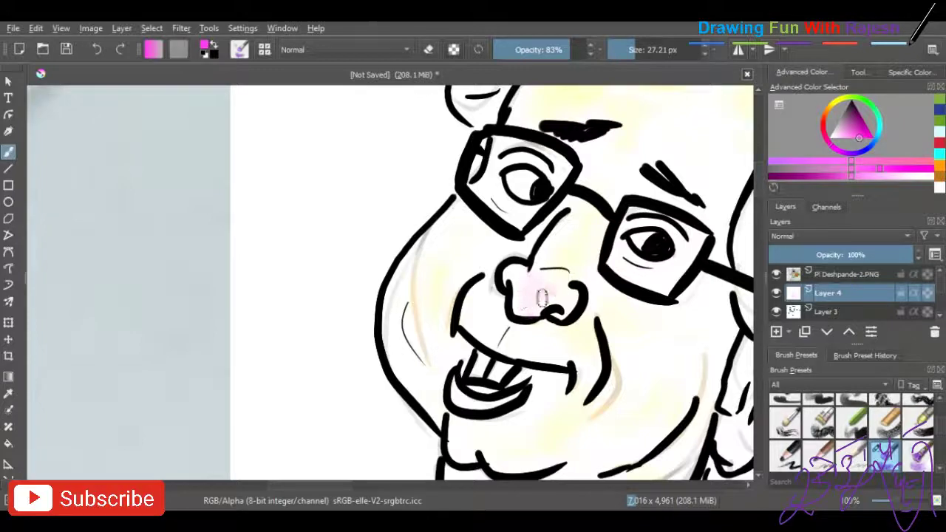
left_click_drag(519, 295, 551, 294)
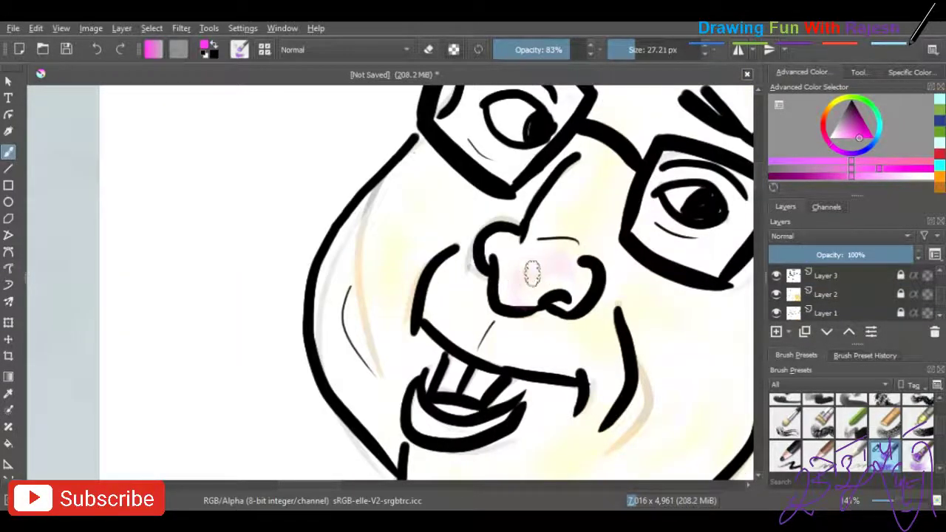
left_click(588, 49)
left_click_drag(370, 242, 351, 277)
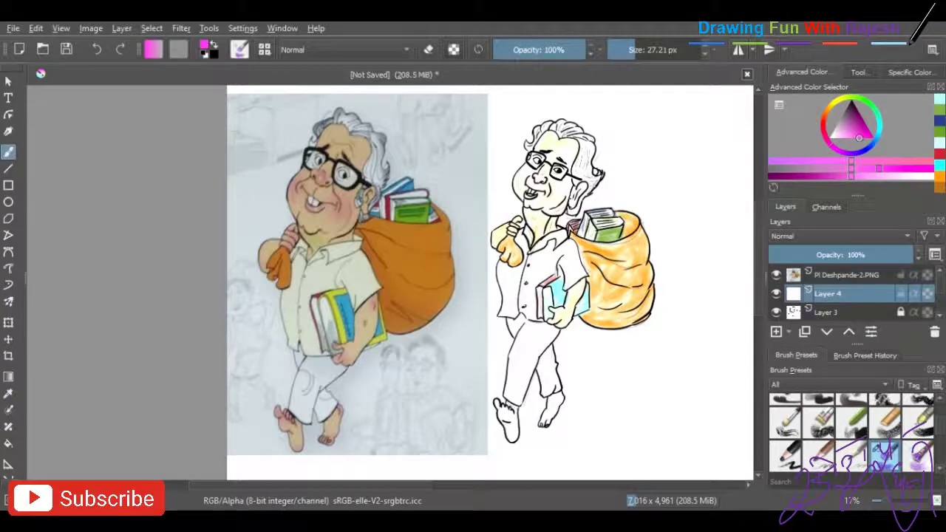
Hide the Pl Deshpande-2.PNG reference picture layer
scroll(632, 86, "up", 2)
left_click(775, 275)
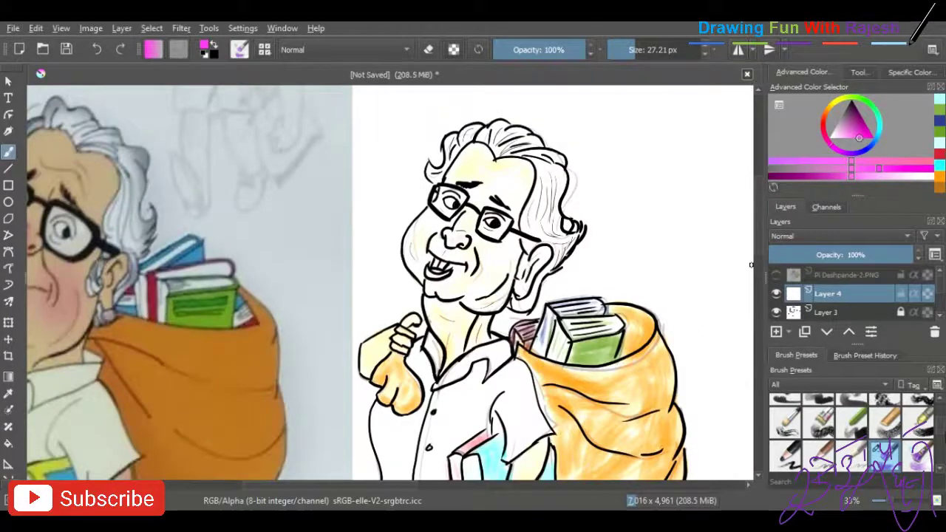
scroll(566, 163, "down", 3)
scroll(544, 167, "up", 2)
scroll(544, 167, "down", 2)
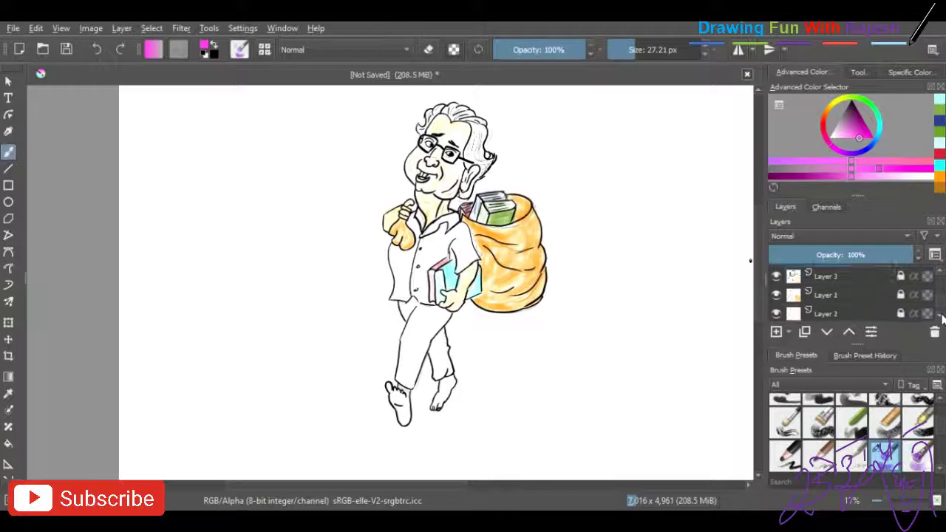
scroll(850, 296, "down", 2)
scroll(362, 103, "up", 2)
scroll(362, 103, "up", 2)
scroll(826, 303, "up", 2)
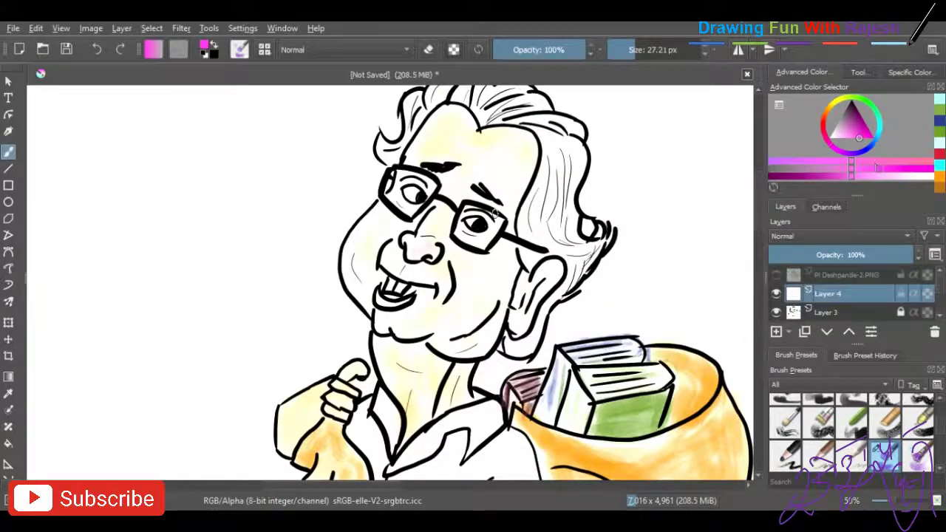
Pick a pale yellow skin colour with a new brush preset enlarged for broad colouring
left_click(880, 162)
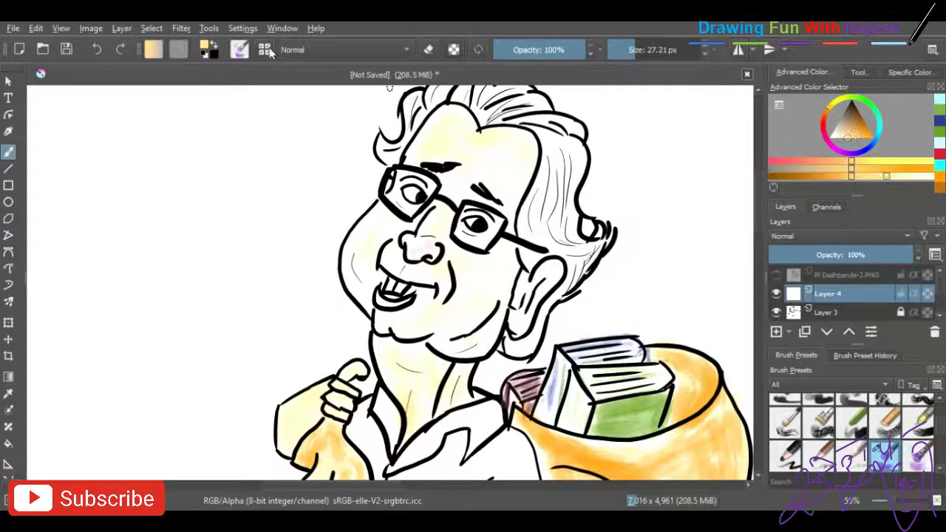
key("slash")
scroll(421, 171, "up", 1)
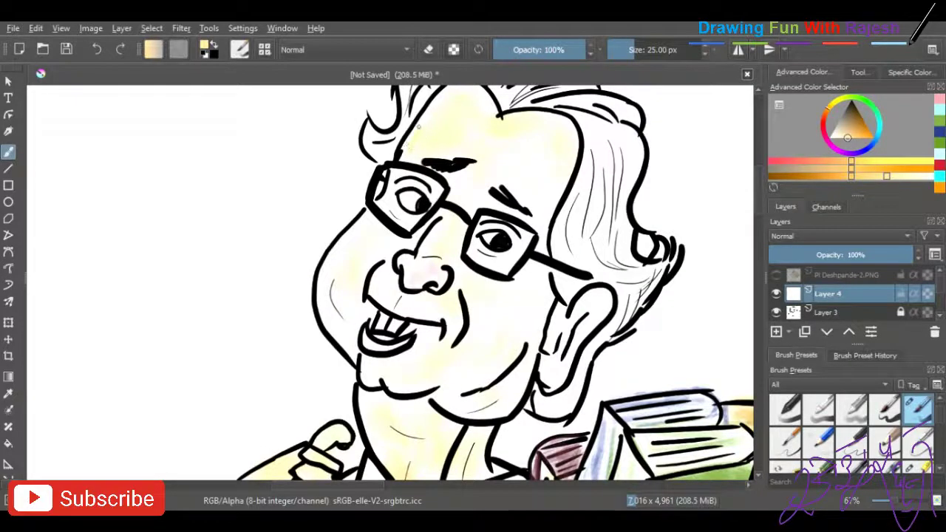
scroll(404, 233, "down", 1)
mouse_move(410, 164)
left_mouse_down()
mouse_move(451, 164)
mouse_move(432, 140)
mouse_move(455, 169)
left_mouse_up()
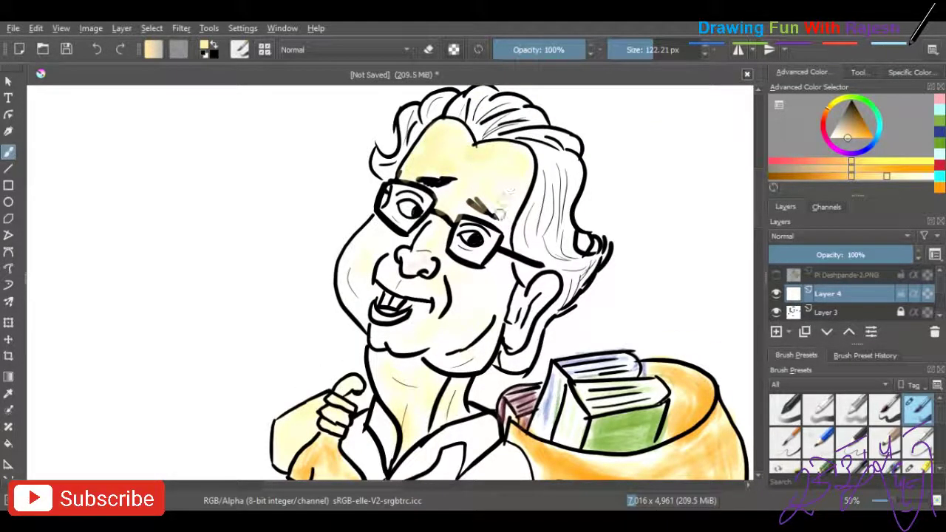
Paint pale yellow over the left cheek, chin, mouth area, jaw and neck
left_click_drag(373, 238, 344, 295)
mouse_move(418, 307)
left_mouse_down()
mouse_move(428, 288)
mouse_move(489, 299)
left_mouse_up()
left_click_drag(443, 342, 394, 334)
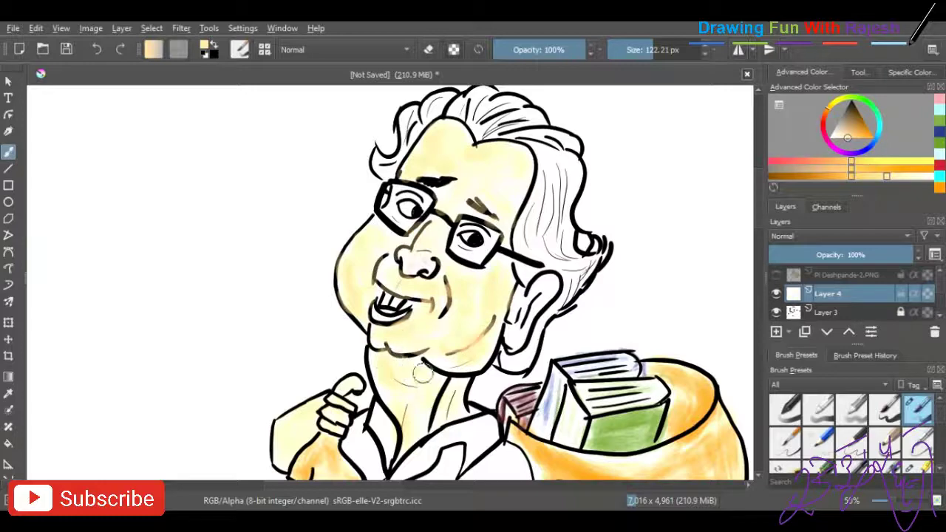
left_click_drag(424, 373, 417, 408)
key("minus")
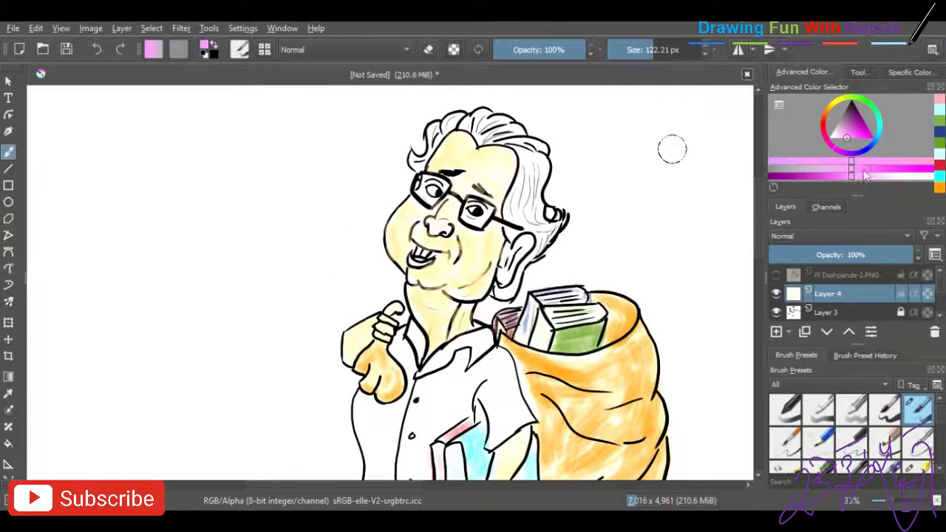
Choose pink, undo test dabs, and set a smaller, lower-opacity soft airbrush preset
key("plus")
left_click(393, 231)
key("ctrl+z")
left_click(629, 49)
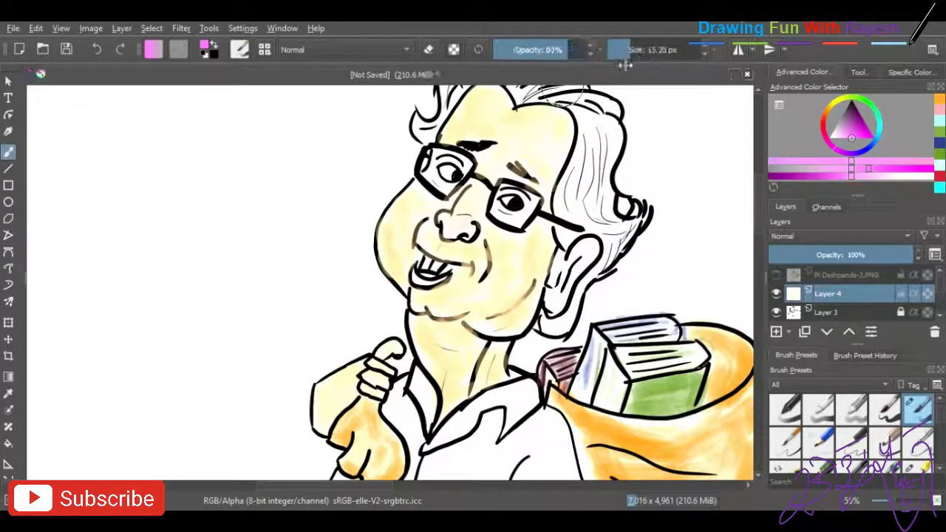
left_click(567, 50)
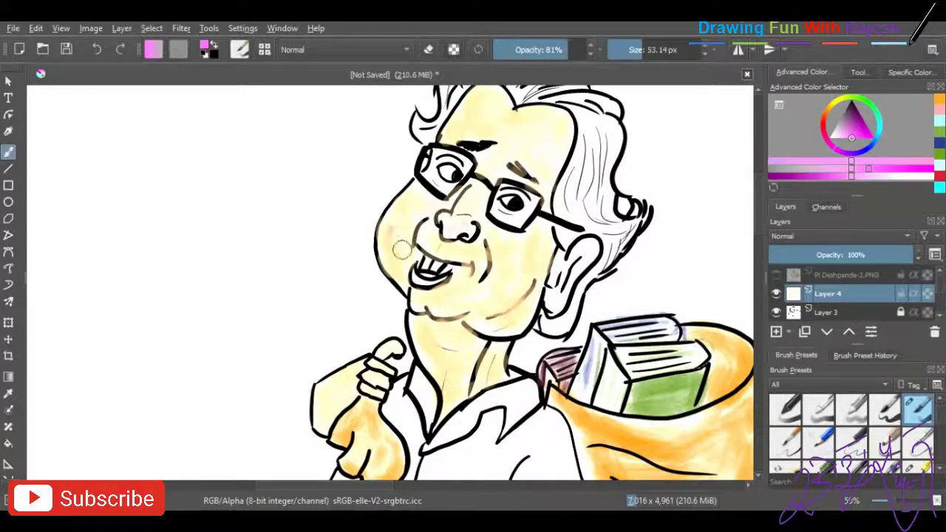
key("1")
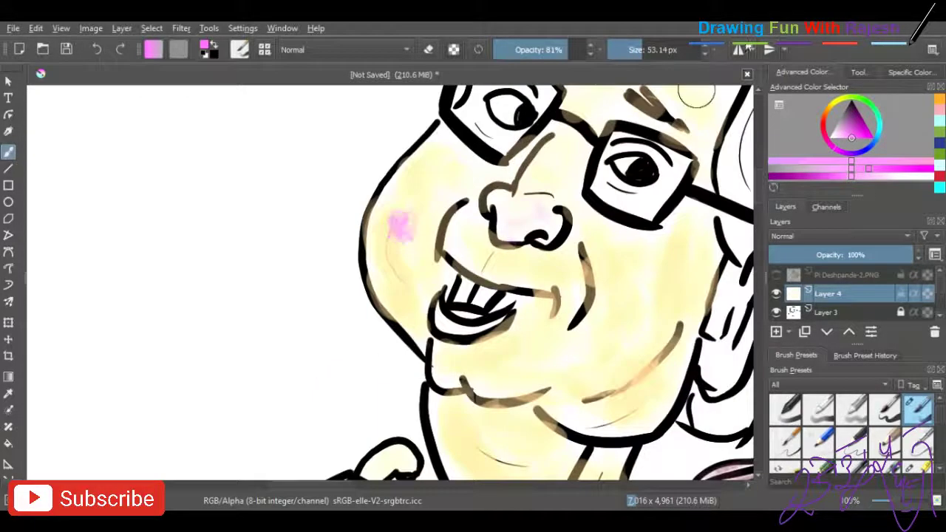
key("bracketleft")
key("bracketleft")
key("ctrl+z")
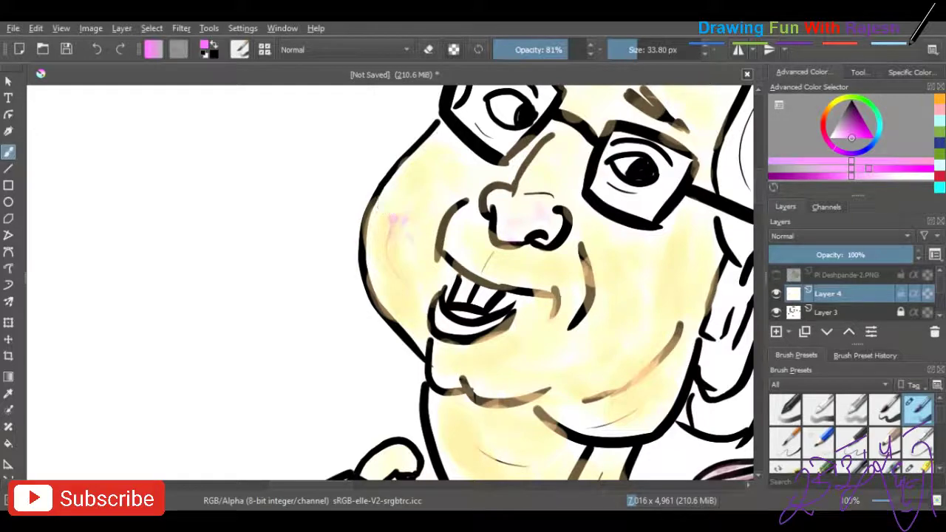
key("slash")
Brush and build up pink blush on the left cheek, right cheek and nose
left_click_drag(399, 227, 395, 235)
left_click_drag(507, 218, 533, 222)
mouse_move(690, 103)
left_mouse_down()
mouse_move(640, 59)
mouse_move(665, 49)
left_mouse_up()
left_click_drag(580, 284, 558, 299)
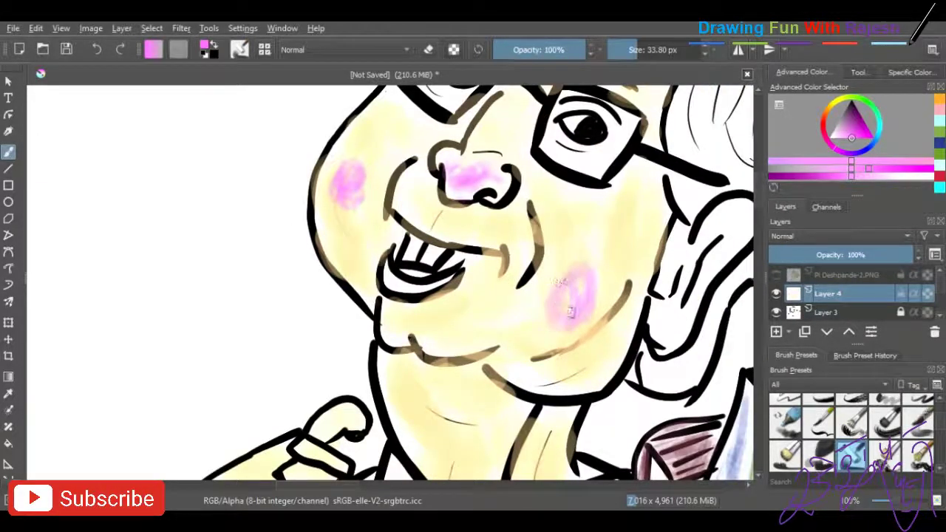
left_click_drag(340, 178, 355, 194)
left_click_drag(450, 169, 496, 177)
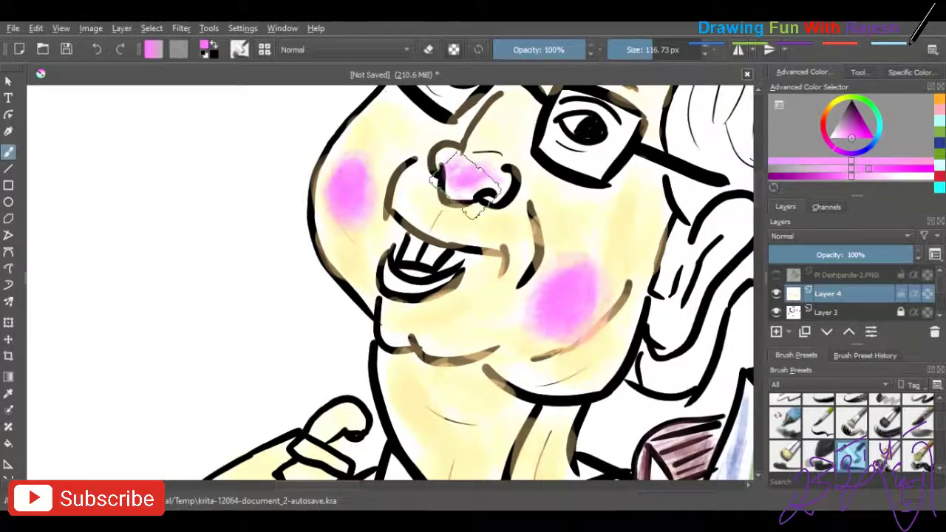
scroll(554, 251, "down", 2)
scroll(554, 251, "up", 1)
scroll(554, 251, "down", 2)
Pick orange and brush denser shading over the sack, including across its top
scroll(517, 280, "up", 2)
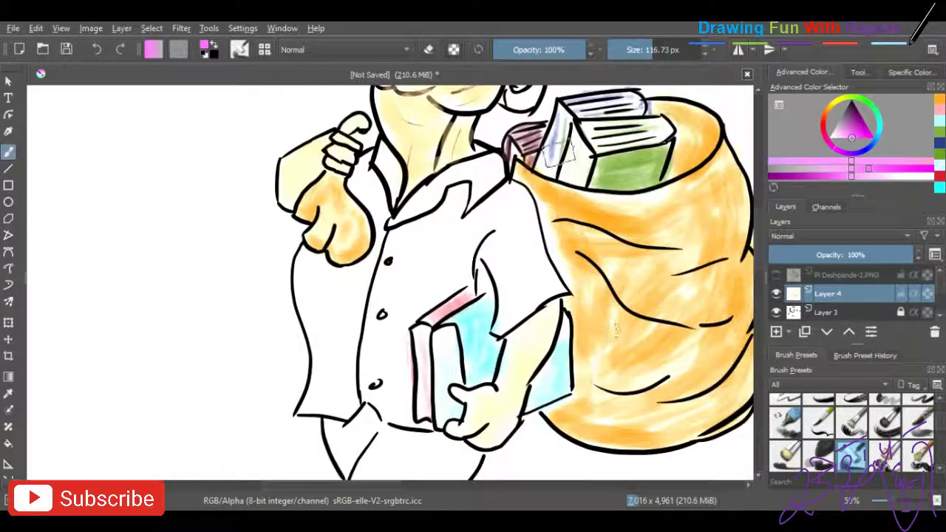
scroll(555, 258, "down", 2)
scroll(606, 181, "up", 1)
left_click(606, 181, "ctrl")
mouse_move(611, 186)
left_mouse_down()
mouse_move(572, 169)
mouse_move(576, 236)
mouse_move(660, 330)
left_mouse_up()
scroll(660, 331, "down", 1)
mouse_move(613, 281)
left_mouse_down()
mouse_move(540, 340)
mouse_move(665, 326)
mouse_move(628, 266)
left_mouse_up()
scroll(499, 196, "down", 1)
mouse_move(498, 197)
left_mouse_down()
mouse_move(517, 273)
mouse_move(550, 221)
mouse_move(487, 162)
mouse_move(486, 190)
left_mouse_up()
mouse_move(510, 133)
left_mouse_down()
mouse_move(554, 192)
mouse_move(488, 266)
left_mouse_up()
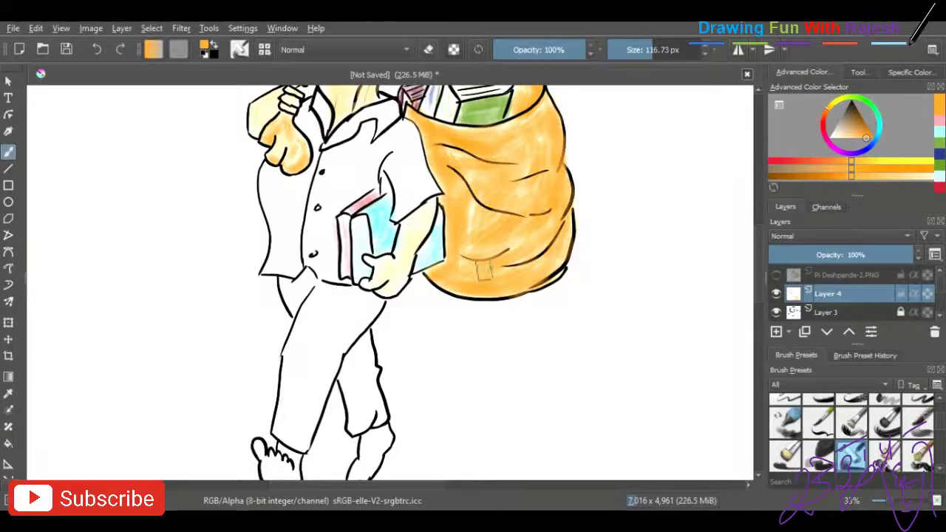
Tint the raised fist with orange shading
scroll(495, 273, "down", 3)
scroll(451, 196, "up", 2)
scroll(392, 243, "up", 3)
mouse_move(377, 226)
left_mouse_down()
mouse_move(333, 281)
mouse_move(403, 314)
mouse_move(384, 233)
mouse_move(369, 295)
left_mouse_up()
scroll(392, 251, "down", 3)
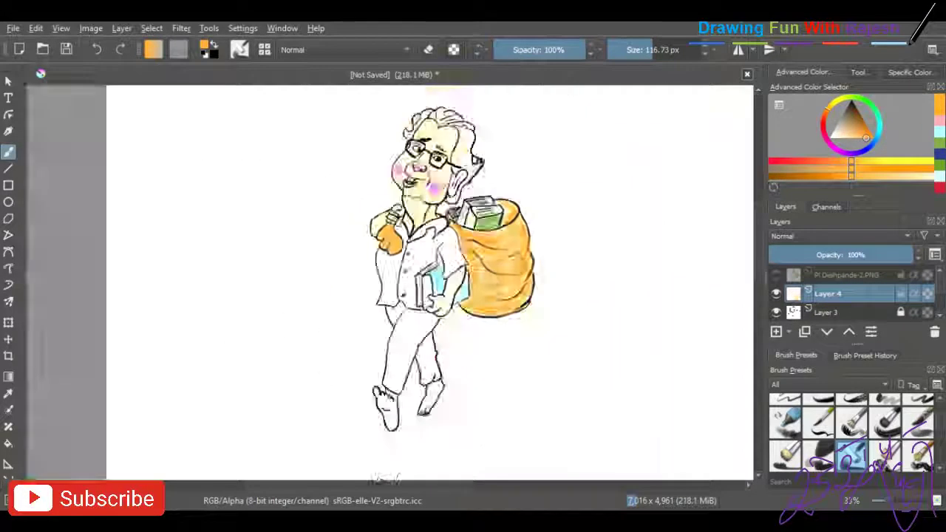